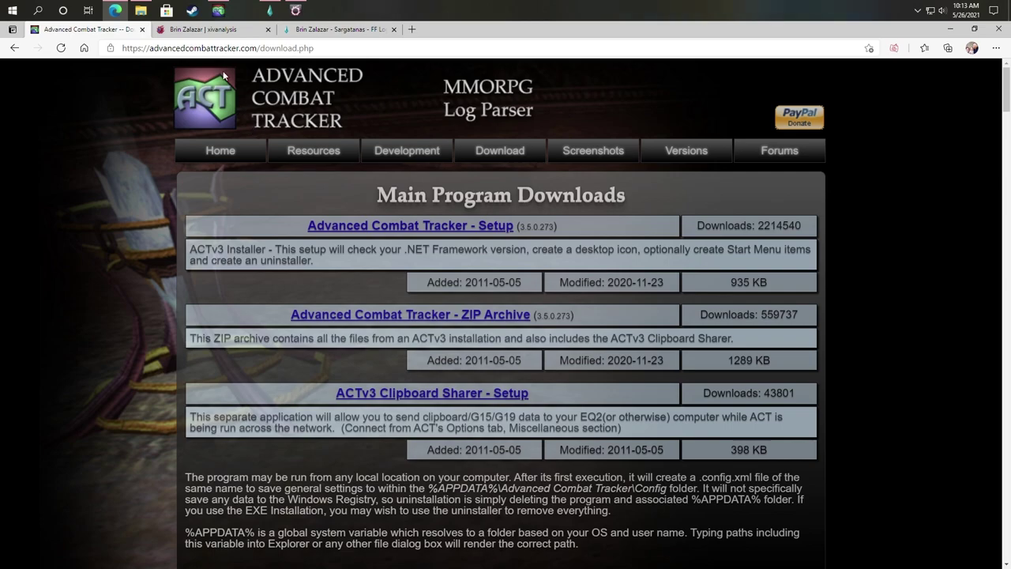
Step: Switch to the FF Logs character page and open the kill history for Cloud of Darkness
click(207, 29)
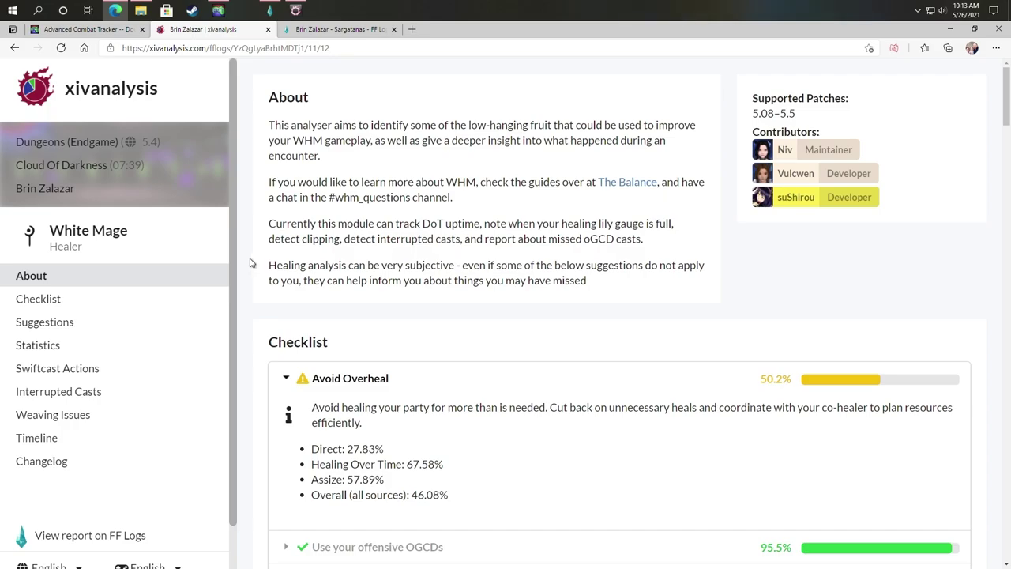
click(340, 29)
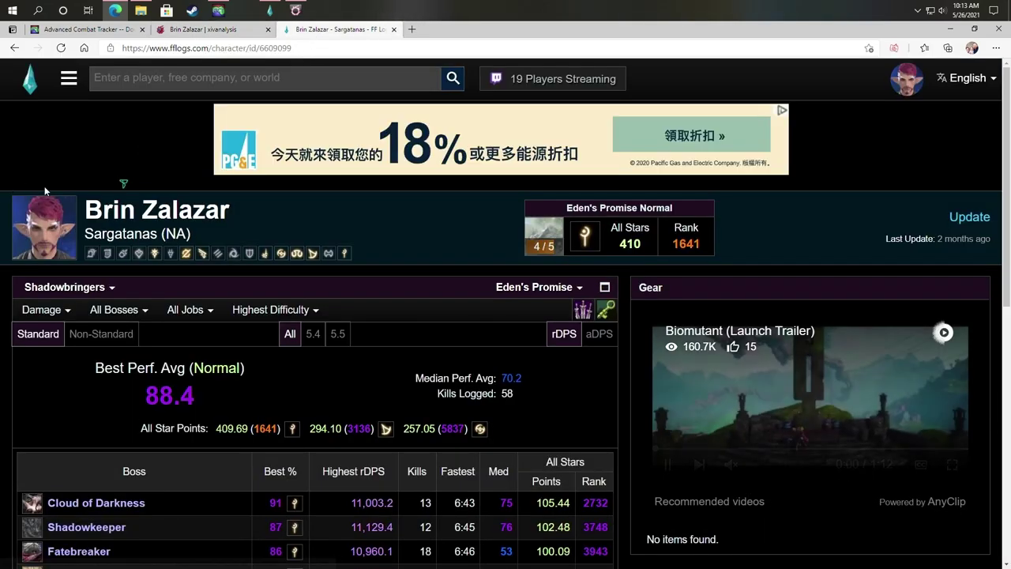
scroll(192, 259, down, 2)
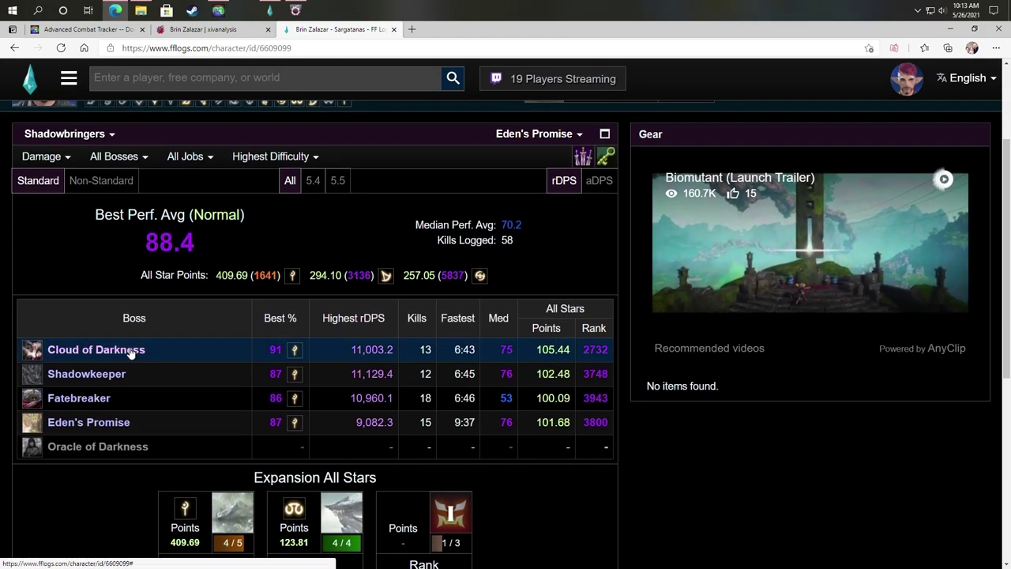
click(132, 351)
Step: Open the report of the 7:38 White Mage kill from Mar 25, 2021 in the parse list
scroll(221, 362, down, 1)
scroll(43, 396, down, 2)
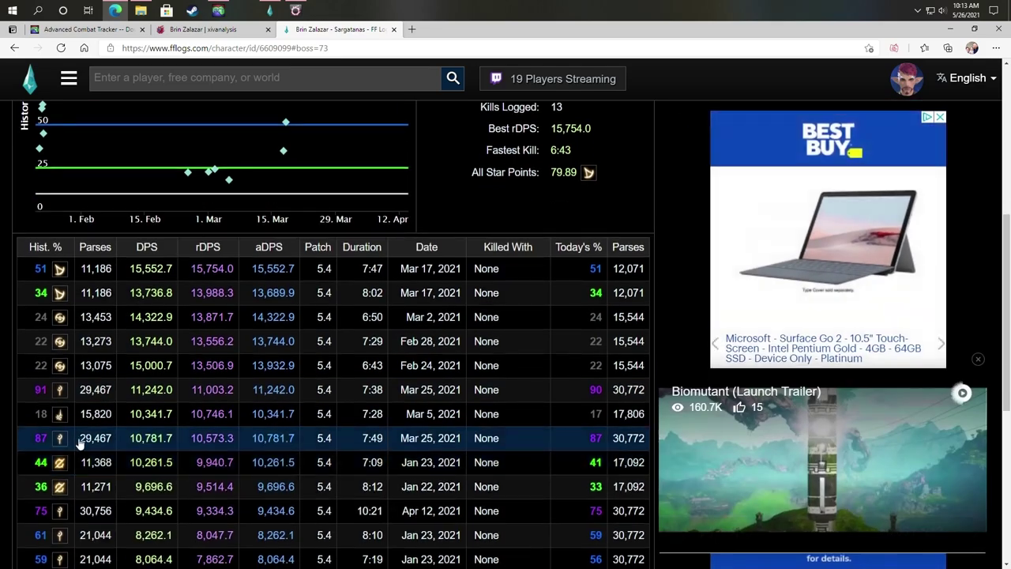
click(44, 397)
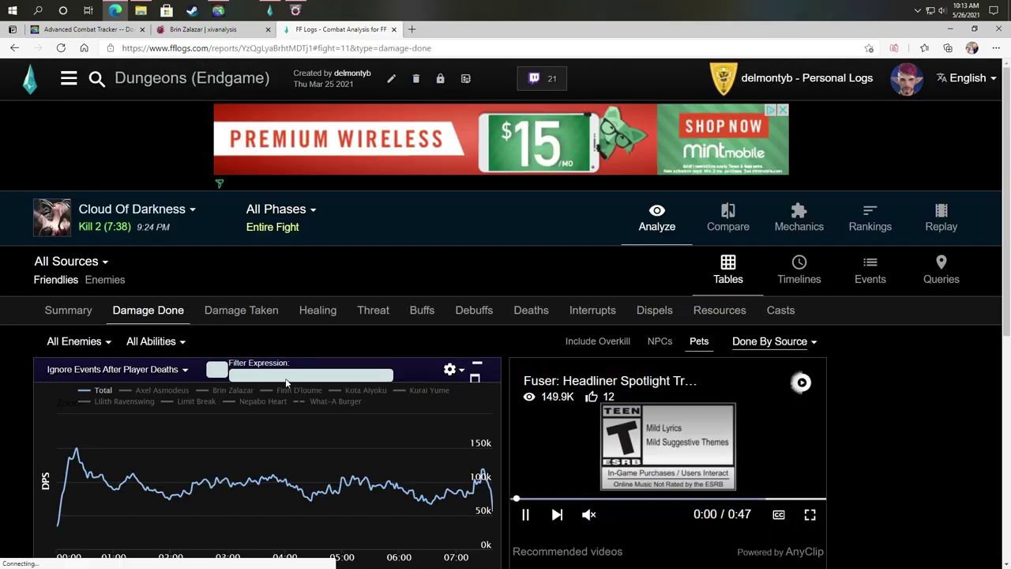
scroll(299, 374, down, 2)
scroll(277, 237, up, 2)
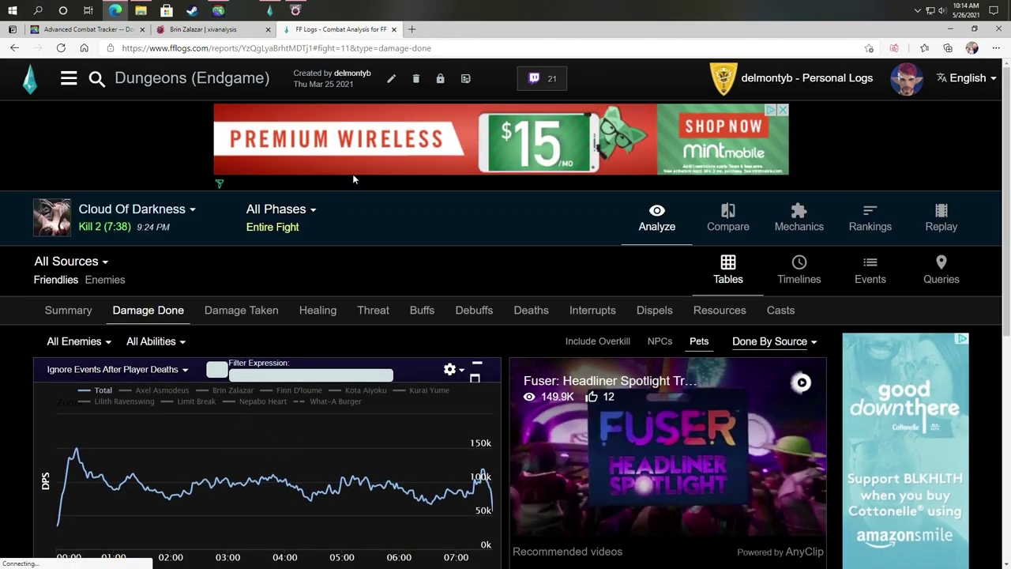
Step: Submit the FF Logs report's URL on the xivanalysis home page and open the analysis of the first White Mage listed under Healer
click(440, 49)
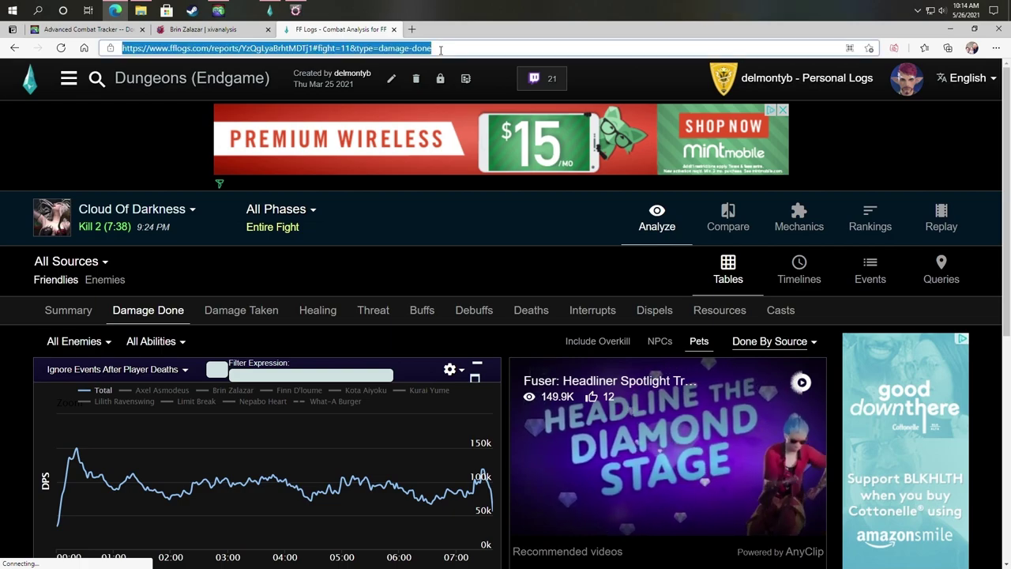
click(230, 32)
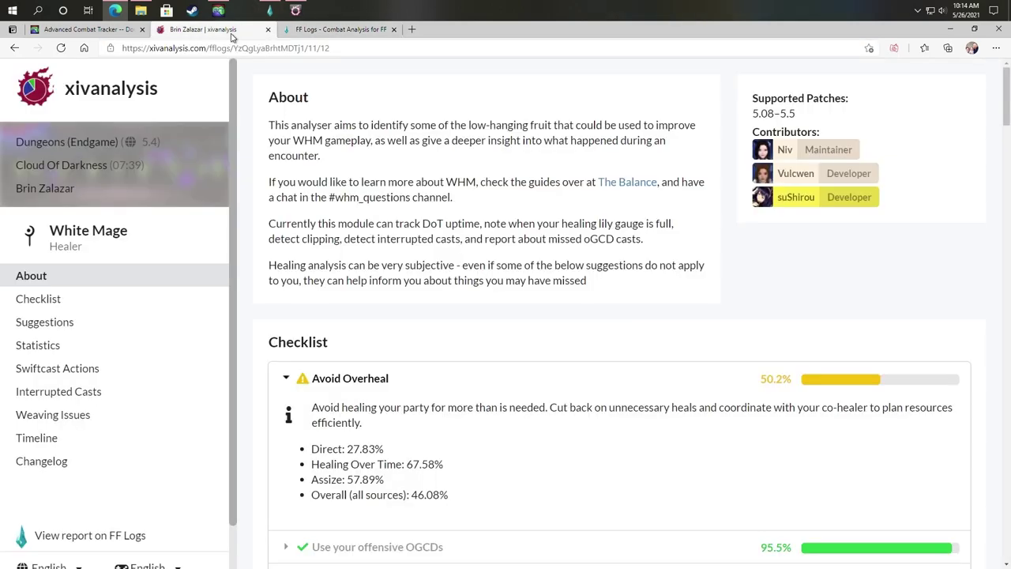
click(117, 87)
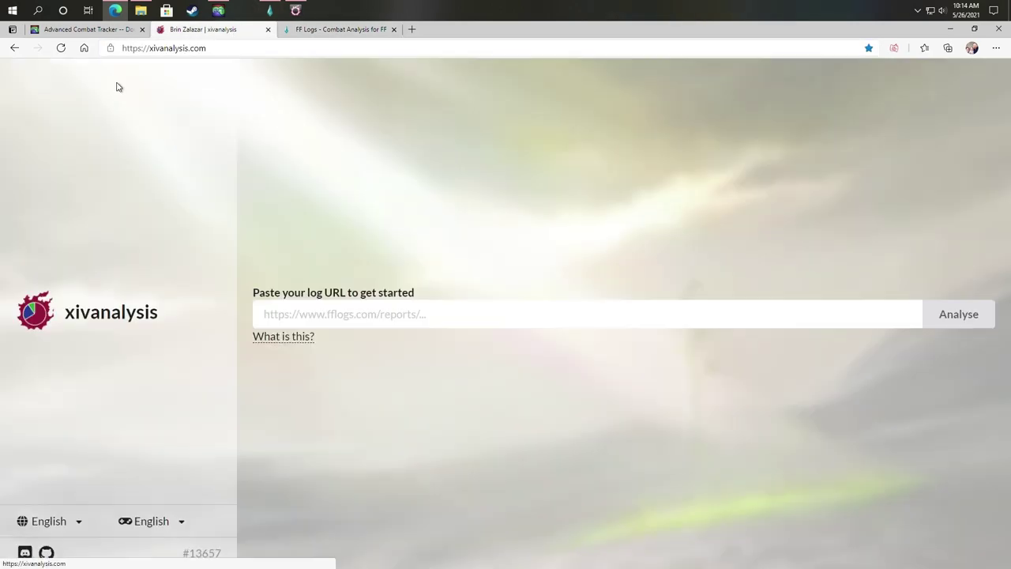
click(347, 314)
key(ctrl+v)
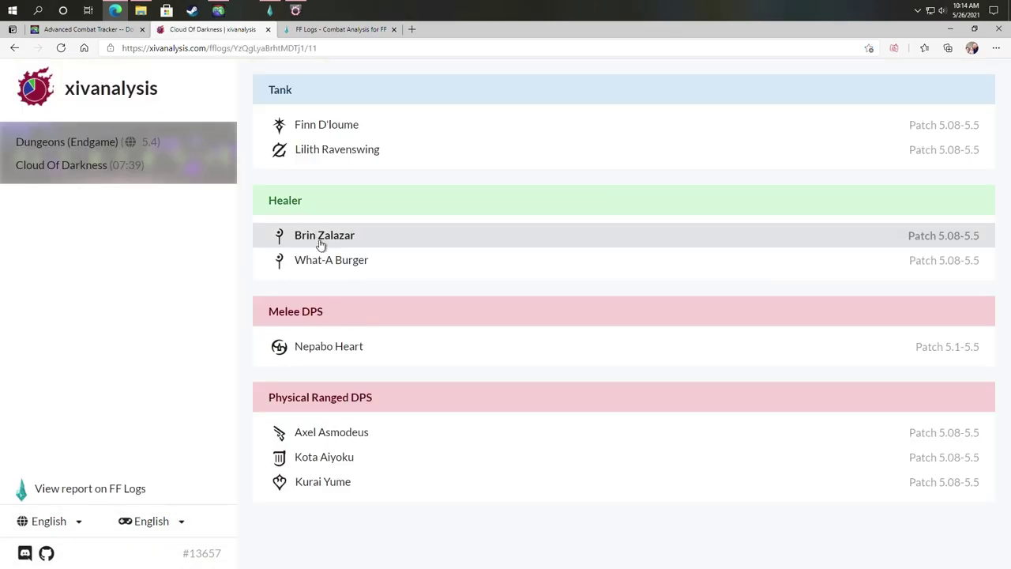
click(322, 237)
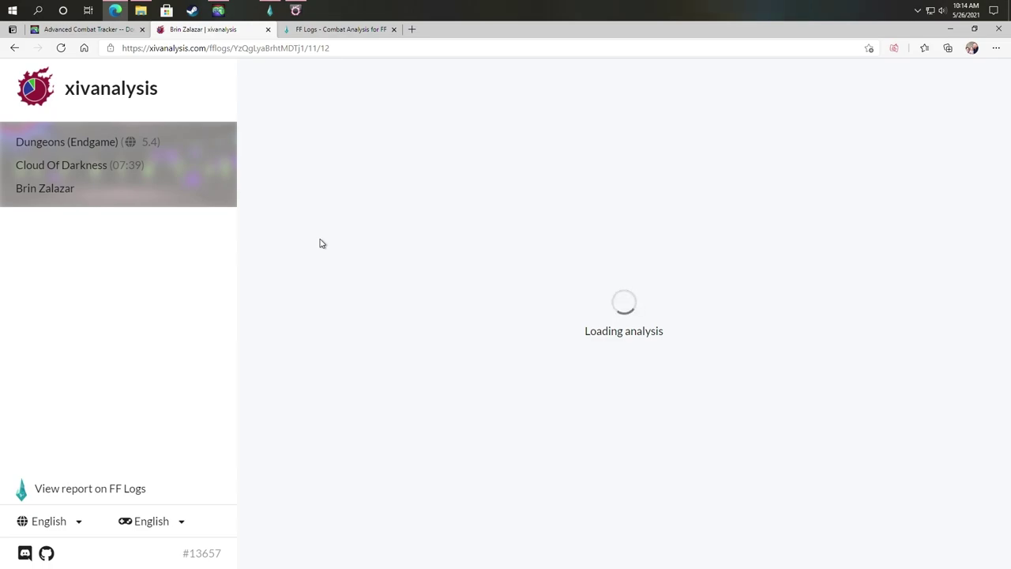
Step: Expand the "Use your offensive OGCDs" entry in the Checklist and read its details
scroll(322, 239, down, 2)
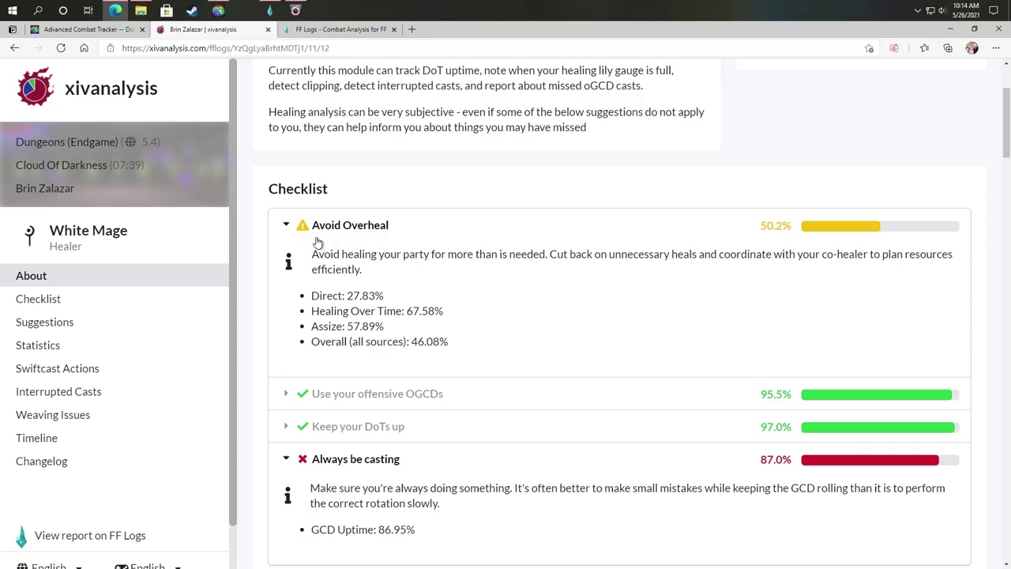
scroll(317, 242, down, 1)
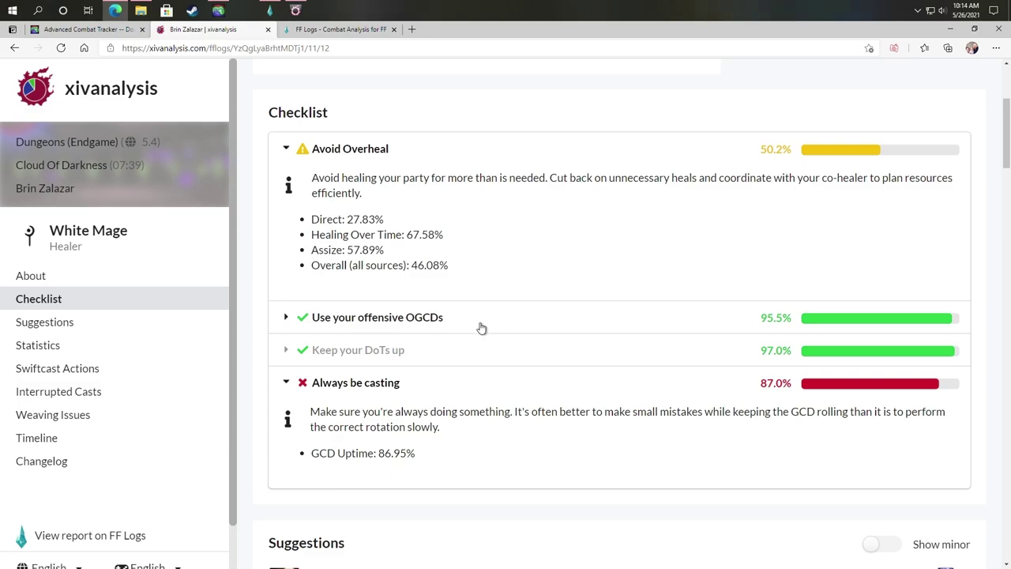
click(287, 322)
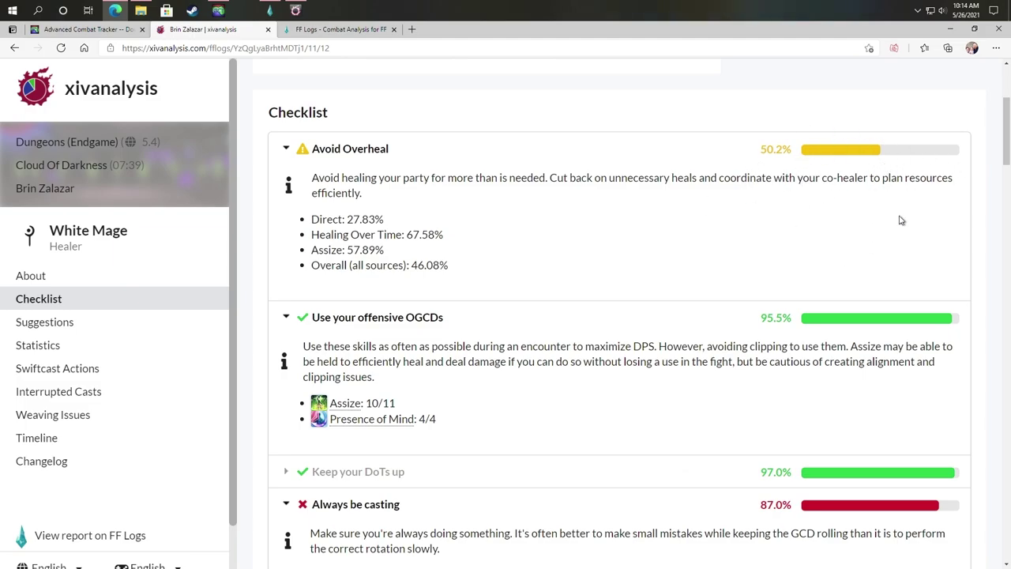
scroll(788, 207, down, 1)
scroll(799, 205, up, 1)
Step: Expand the "Keep your DoTs up" checklist entry and review it together with "Always be casting"
scroll(786, 294, down, 2)
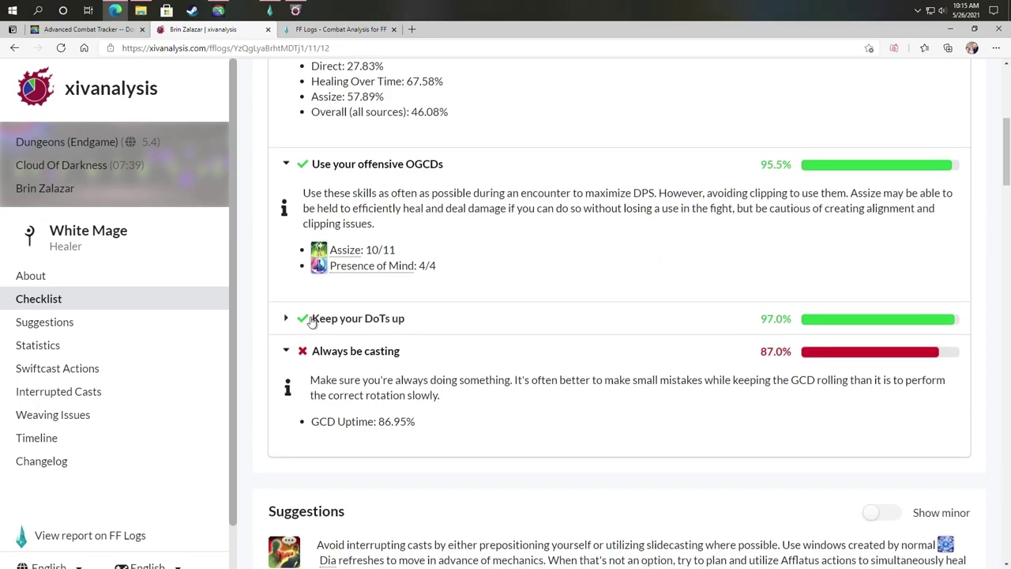
click(282, 320)
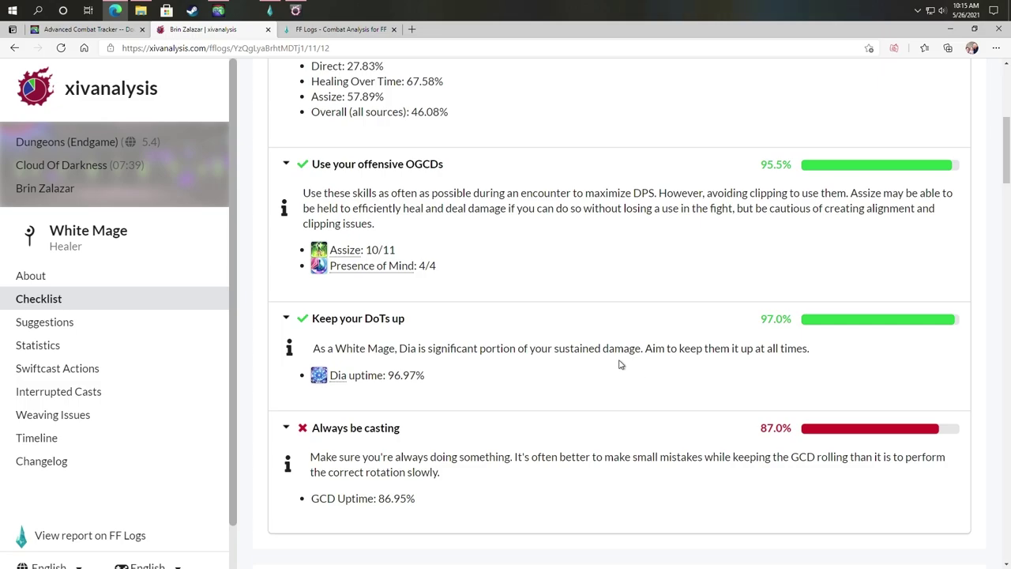
scroll(620, 365, down, 1)
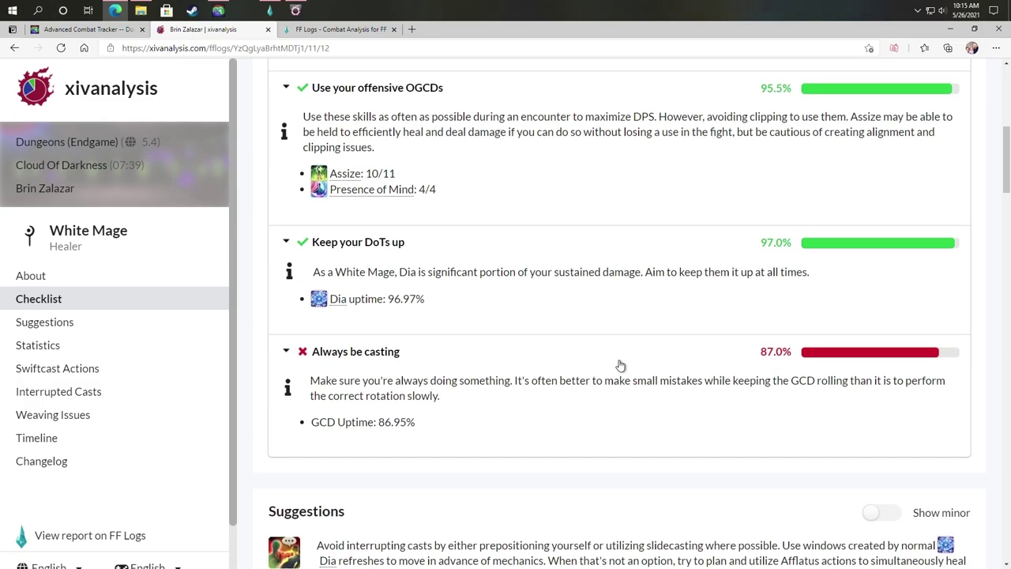
scroll(621, 364, down, 1)
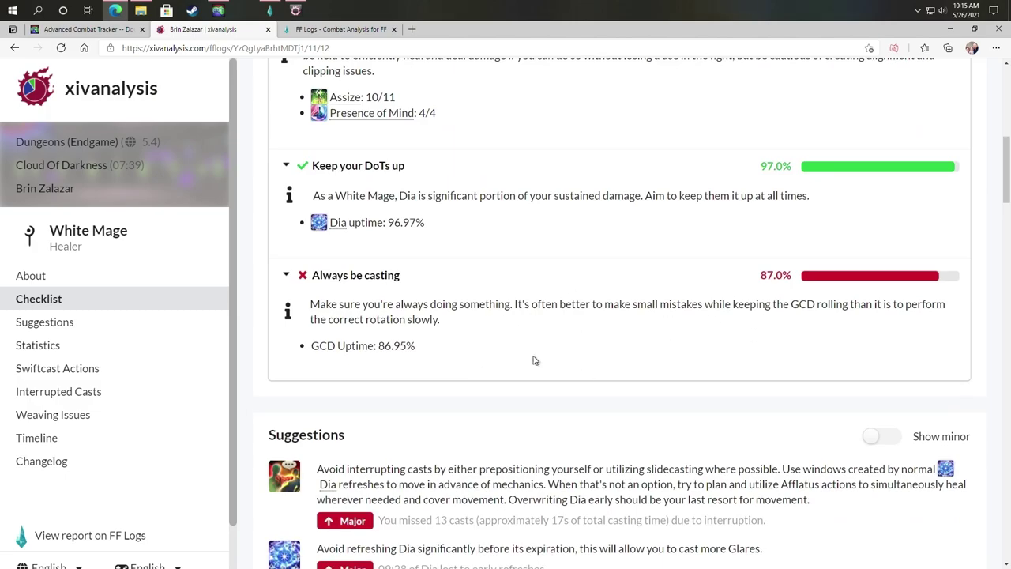
scroll(556, 304, up, 2)
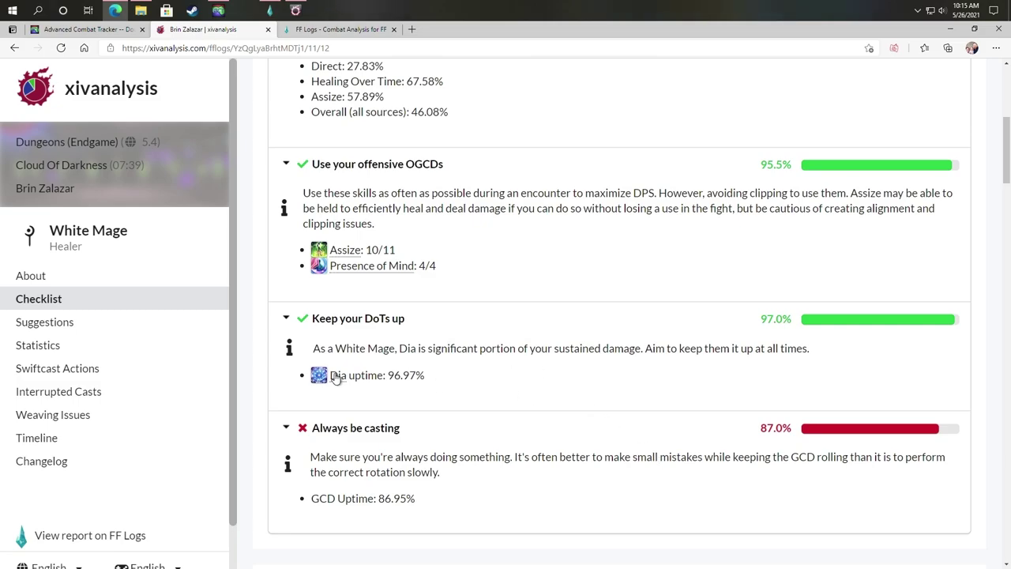
Step: Highlight the Major suggestions on interrupted casts, early Dia refreshes and excessive weaving while reading the Suggestions section
scroll(594, 452, down, 5)
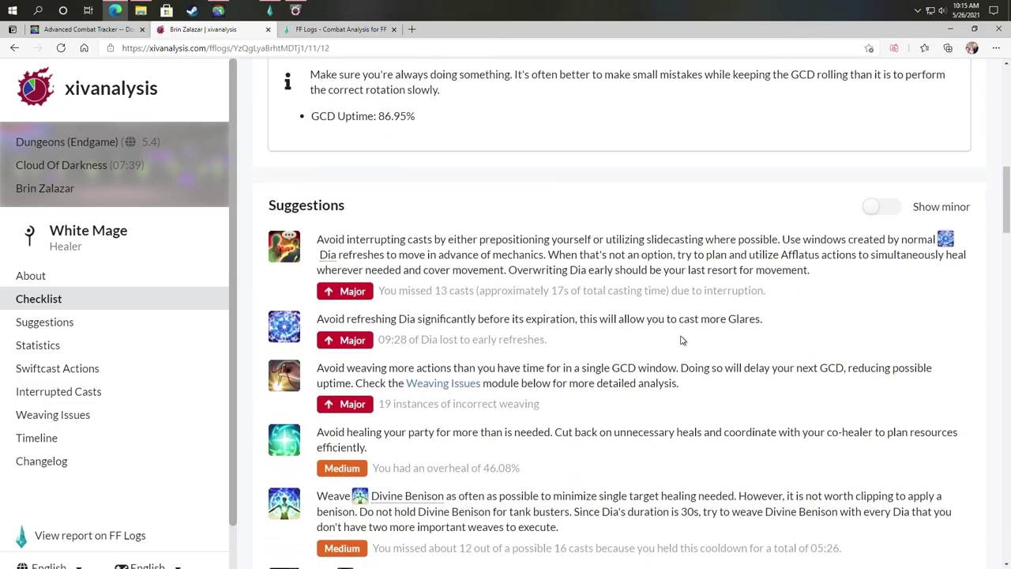
scroll(695, 320, down, 1)
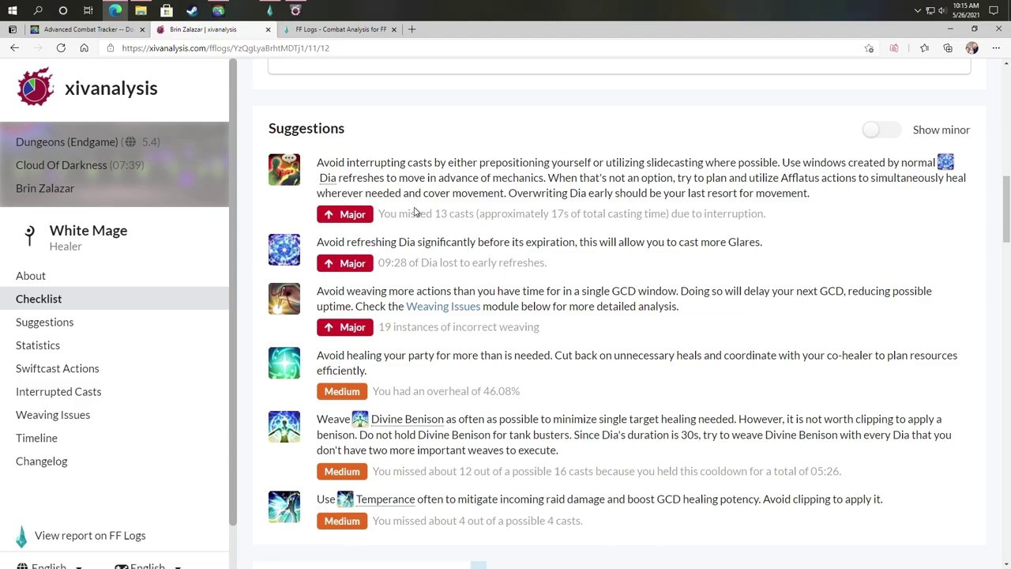
drag(378, 211, 819, 221)
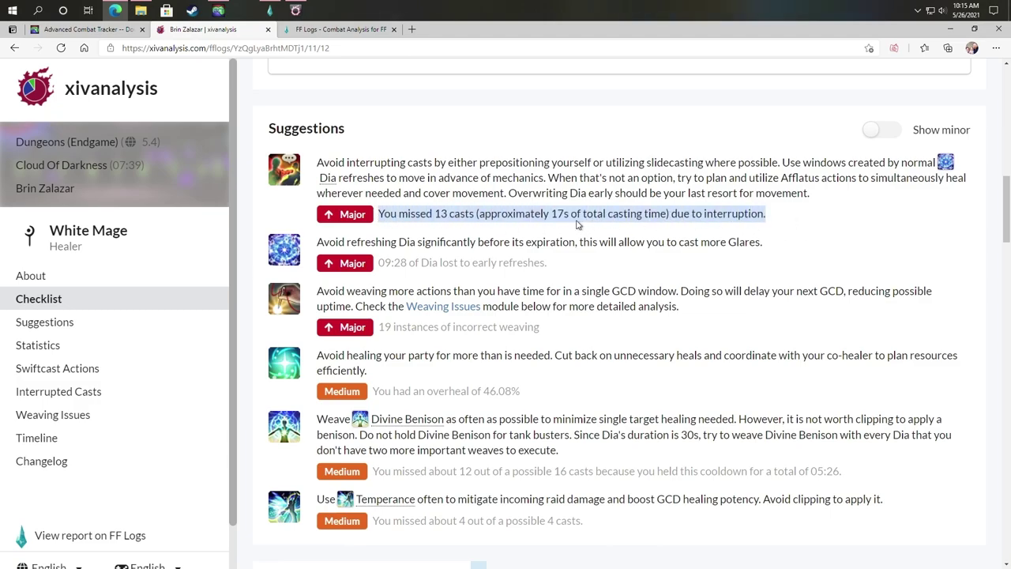
click(629, 220)
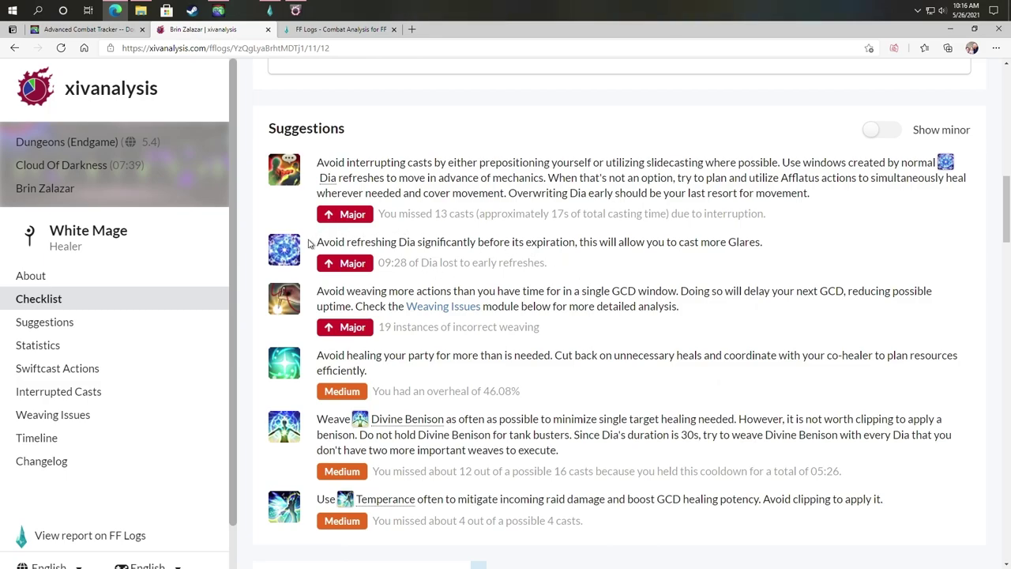
drag(315, 245, 629, 245)
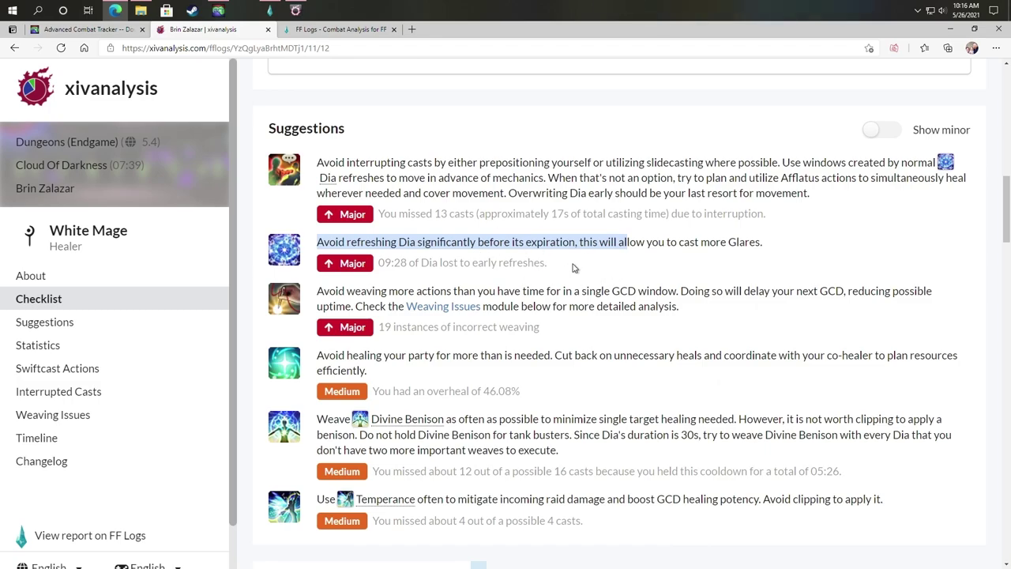
drag(318, 292, 707, 312)
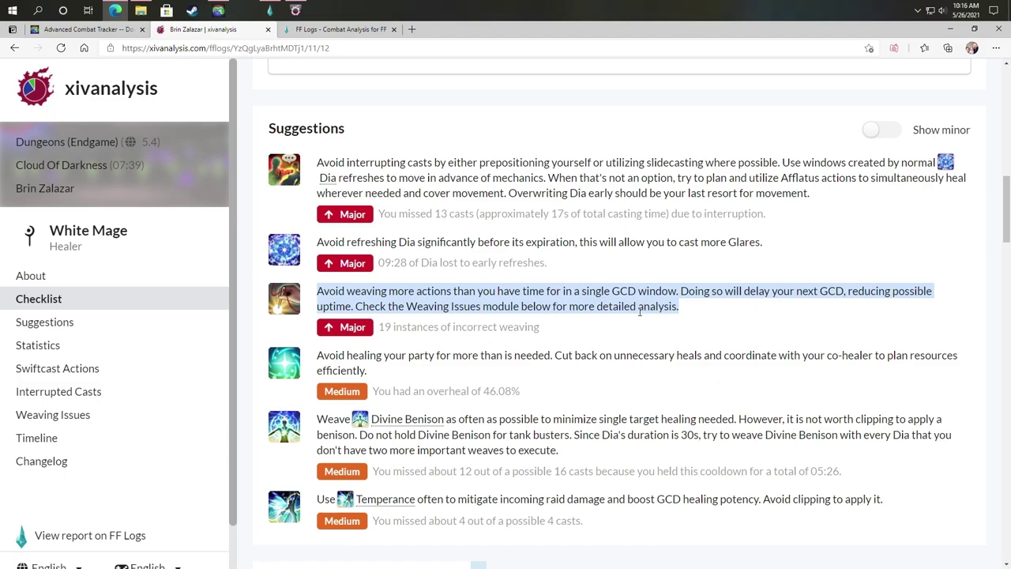
Step: Look through the remaining suggestions, overheal statistics, Swiftcast Actions and Timeline, and return to the start of the analysis
scroll(639, 310, down, 2)
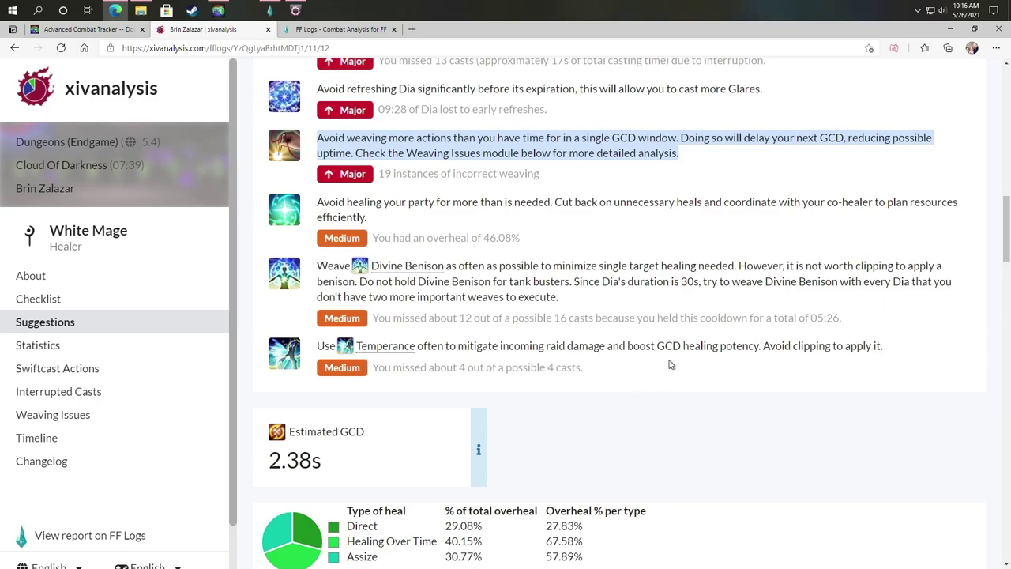
scroll(656, 353, down, 6)
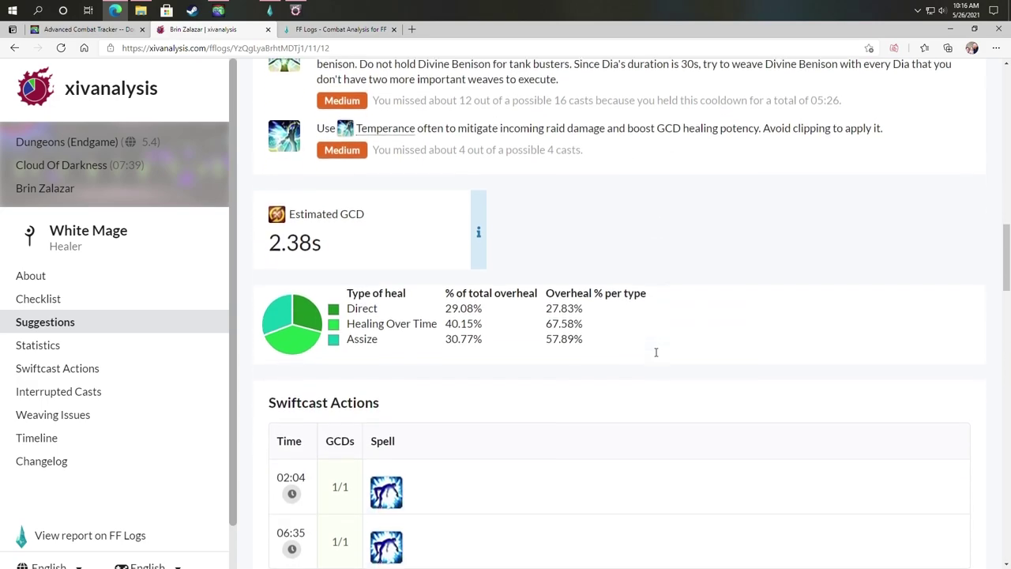
scroll(655, 357, down, 9)
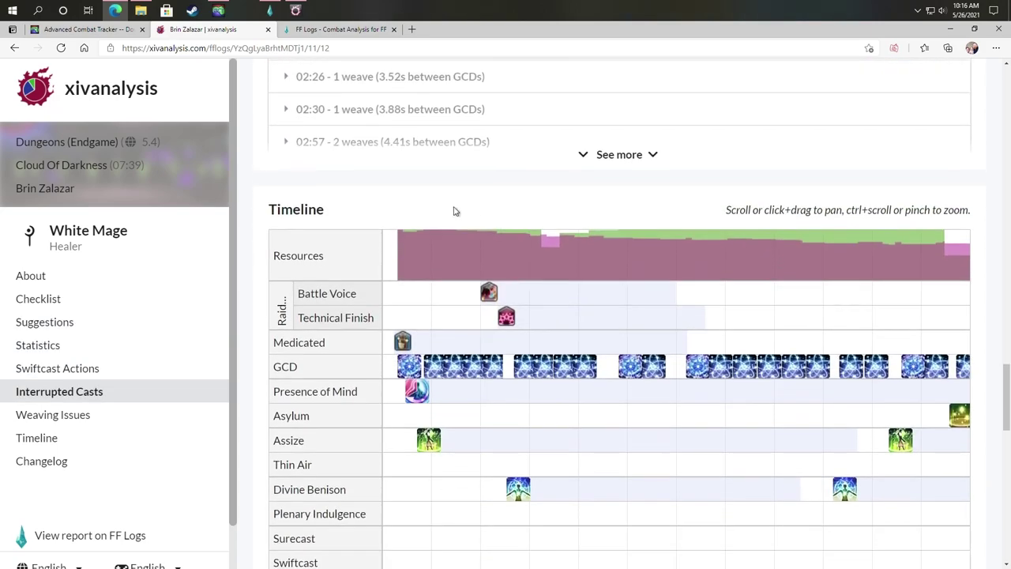
scroll(774, 221, up, 20)
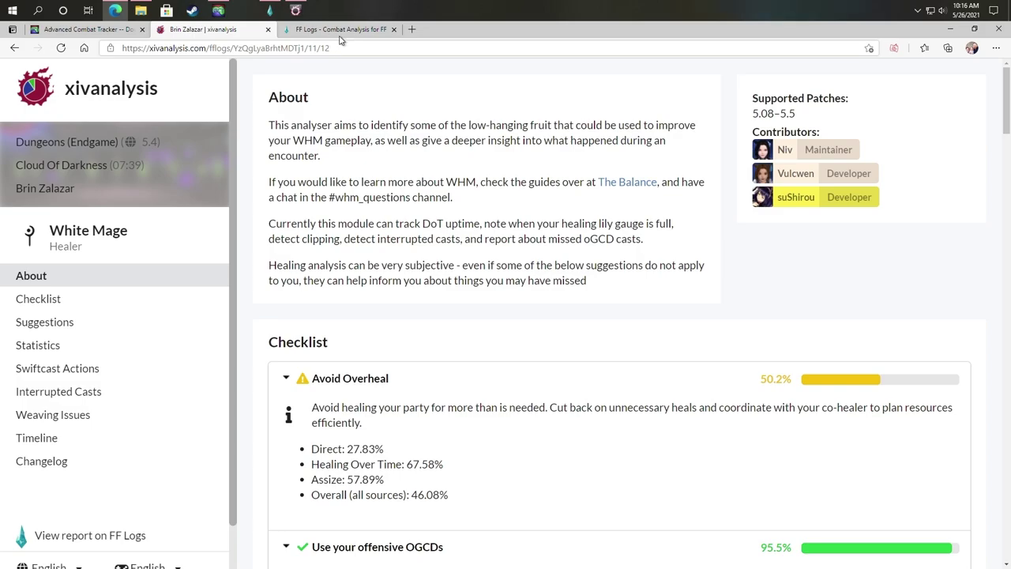
Step: Go back to the character's Cloud of Darkness parse list on FF Logs, review the logged kills and return to the xivanalysis report
click(325, 30)
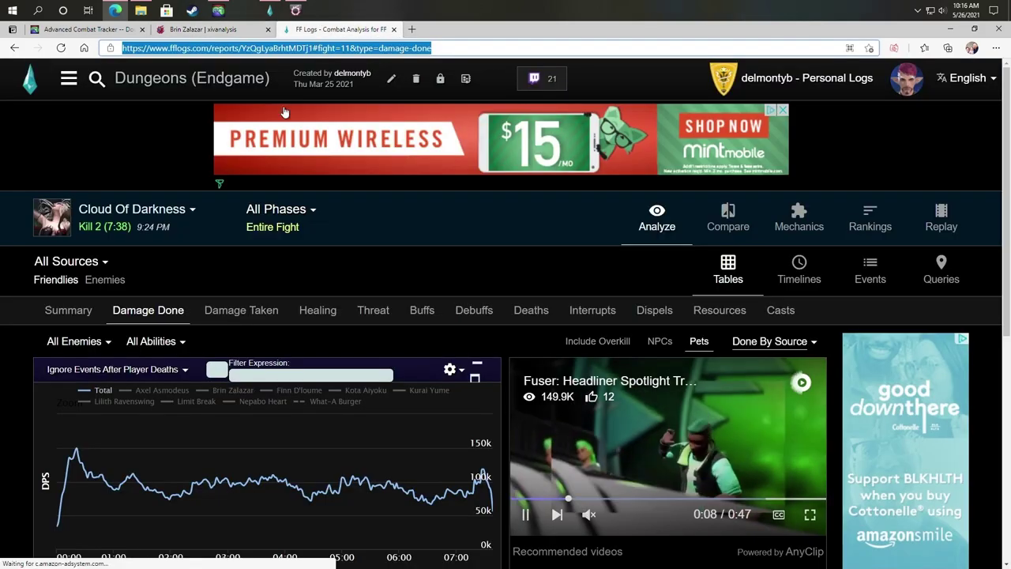
click(14, 48)
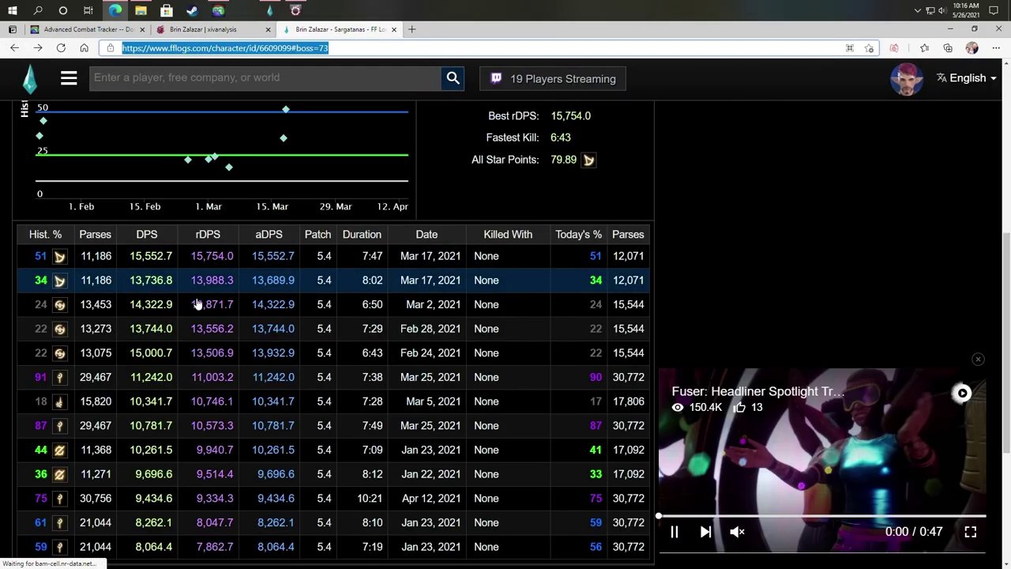
scroll(205, 304, down, 2)
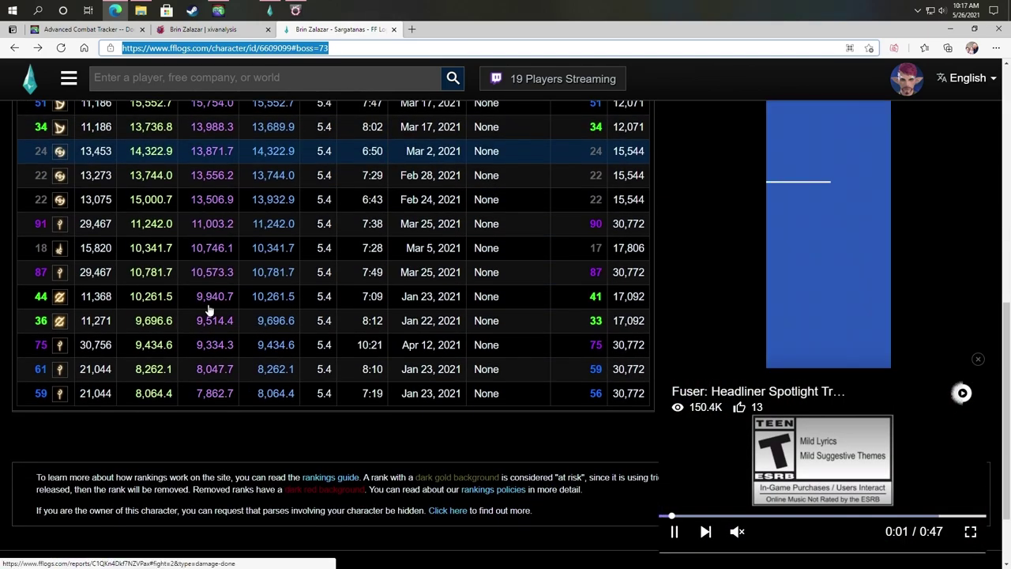
scroll(207, 308, up, 1)
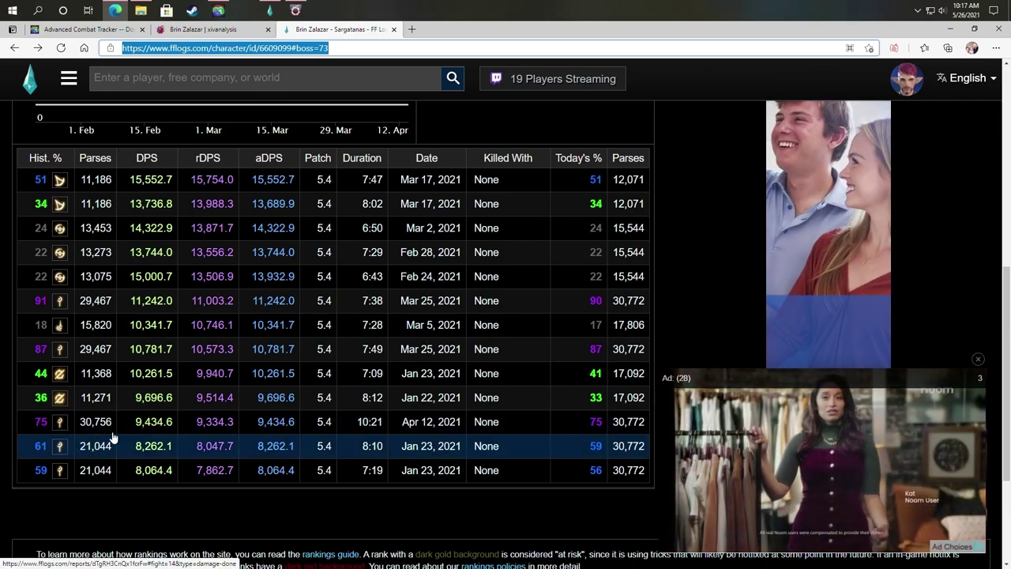
scroll(135, 300, up, 1)
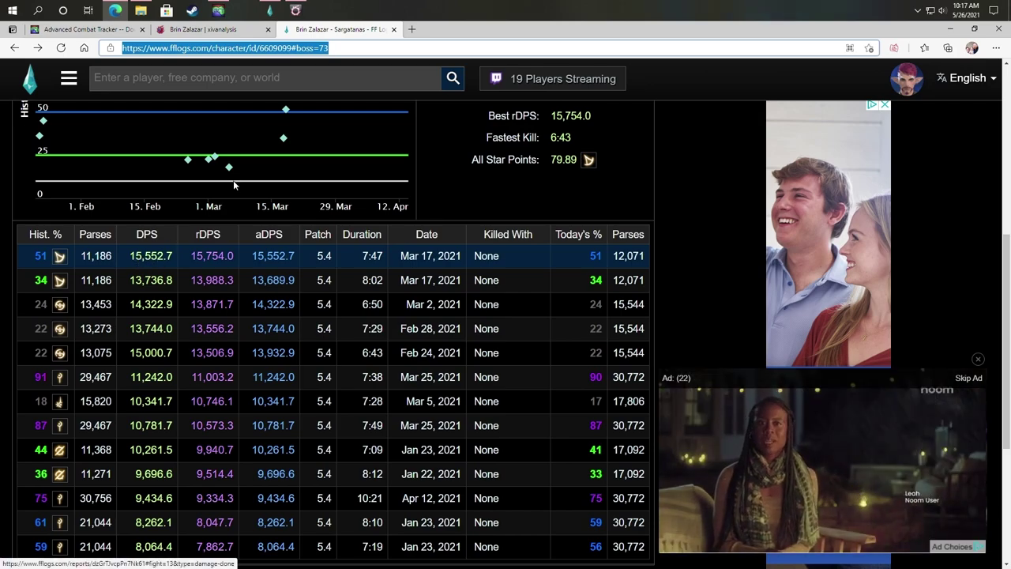
click(209, 32)
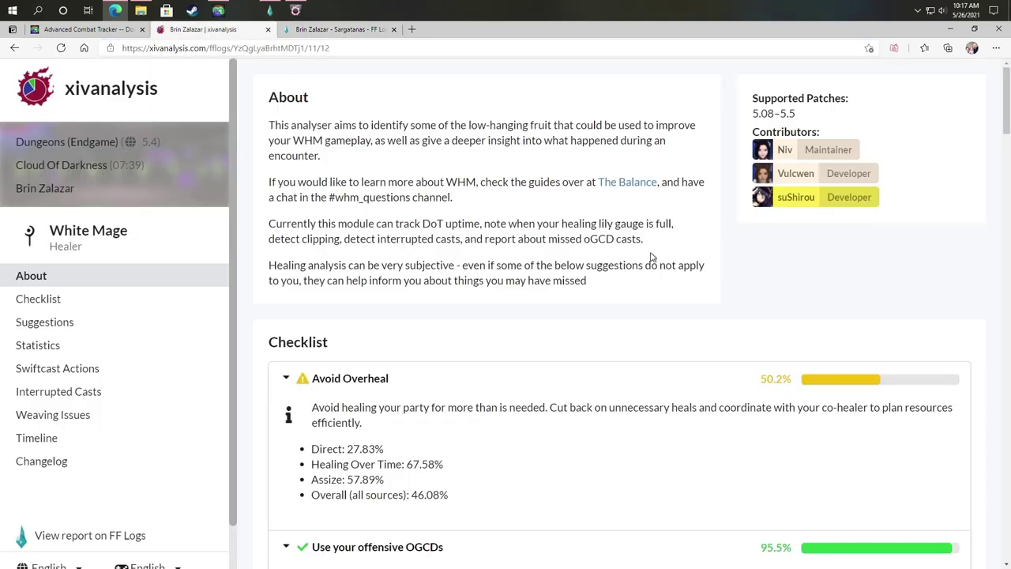
Step: Review the White Mage checklist again, from "Avoid Overheal" through "Always be casting", and return towards the About section
scroll(756, 374, down, 4)
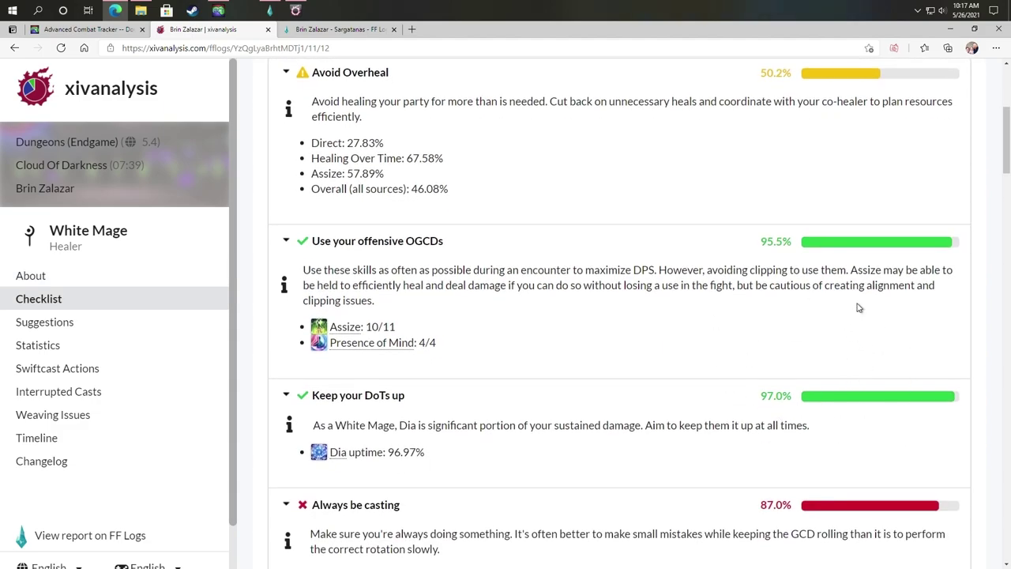
scroll(845, 379, up, 1)
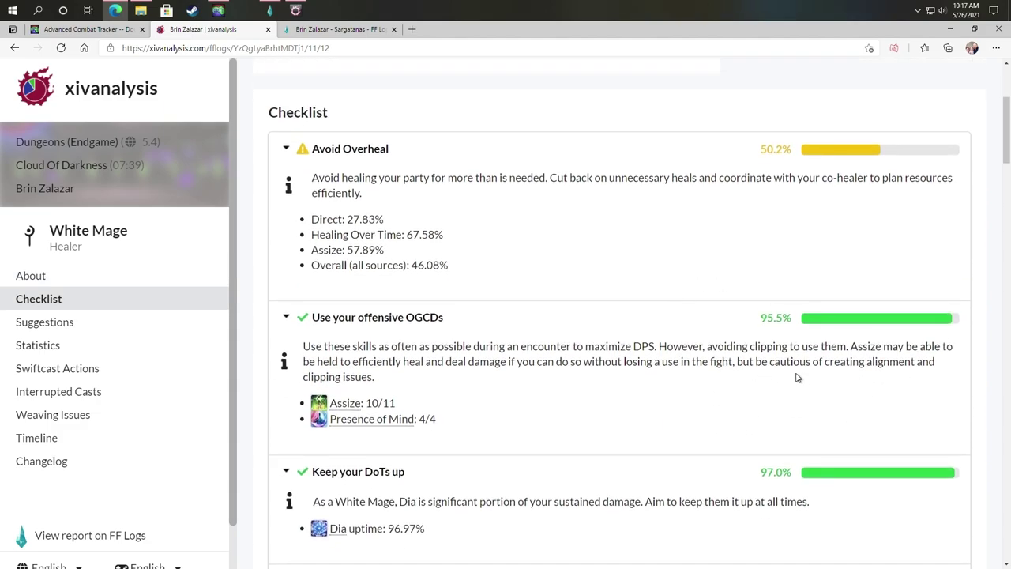
scroll(844, 333, down, 2)
scroll(844, 333, up, 4)
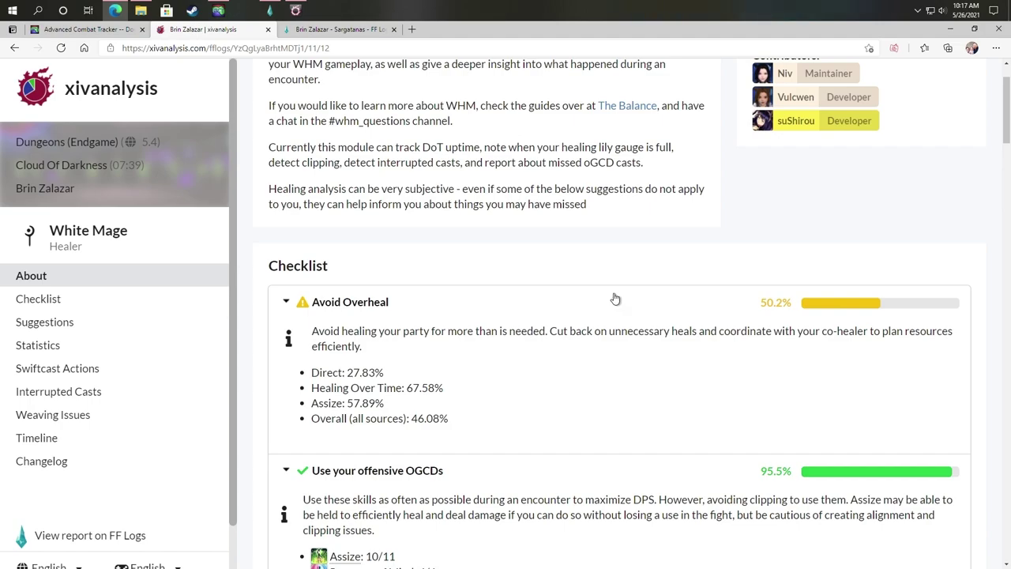
Step: Switch to the Advanced Combat Tracker download page and bring up the Downloads folder in File Explorer
click(99, 31)
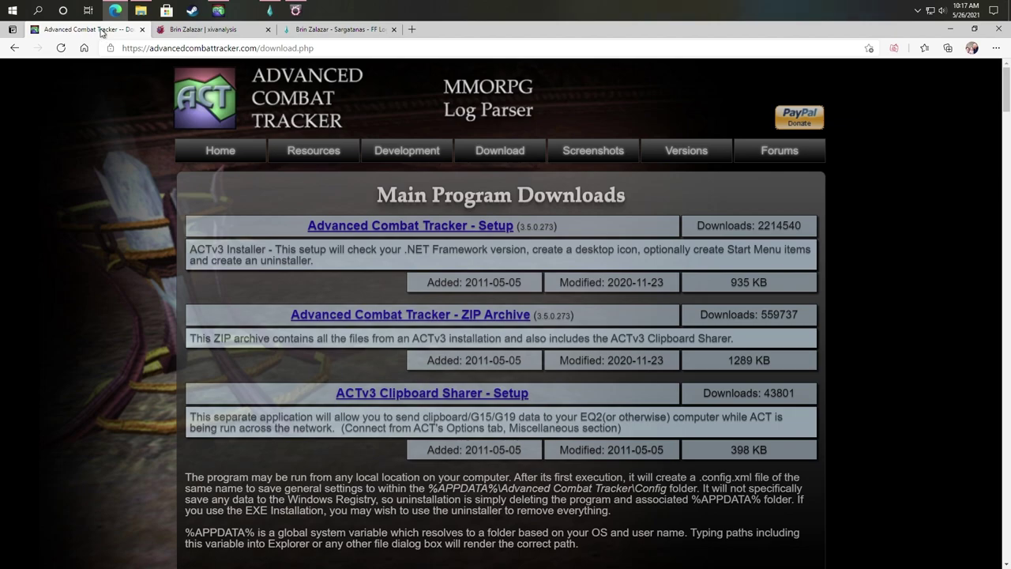
click(141, 10)
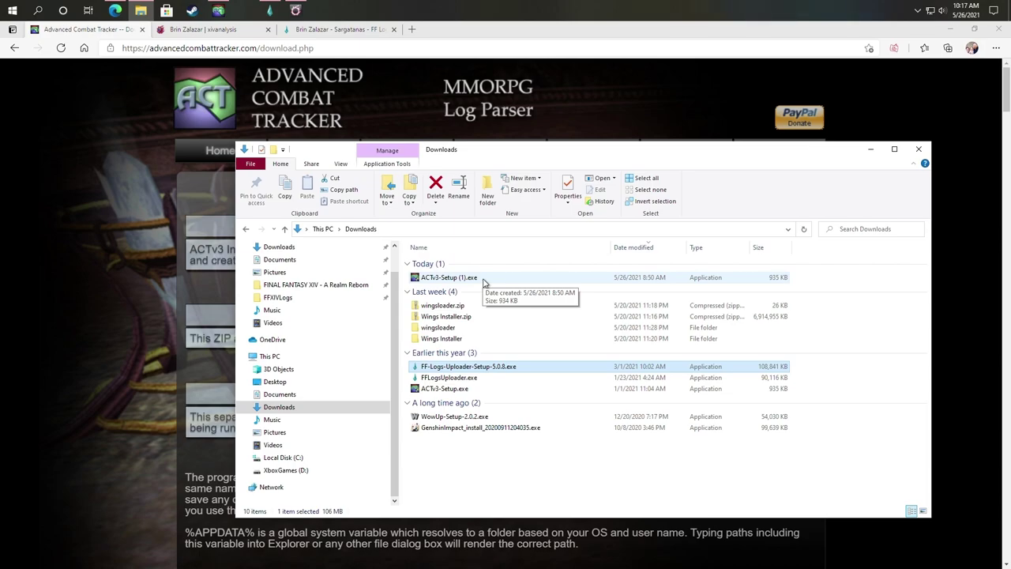
right_click(484, 283)
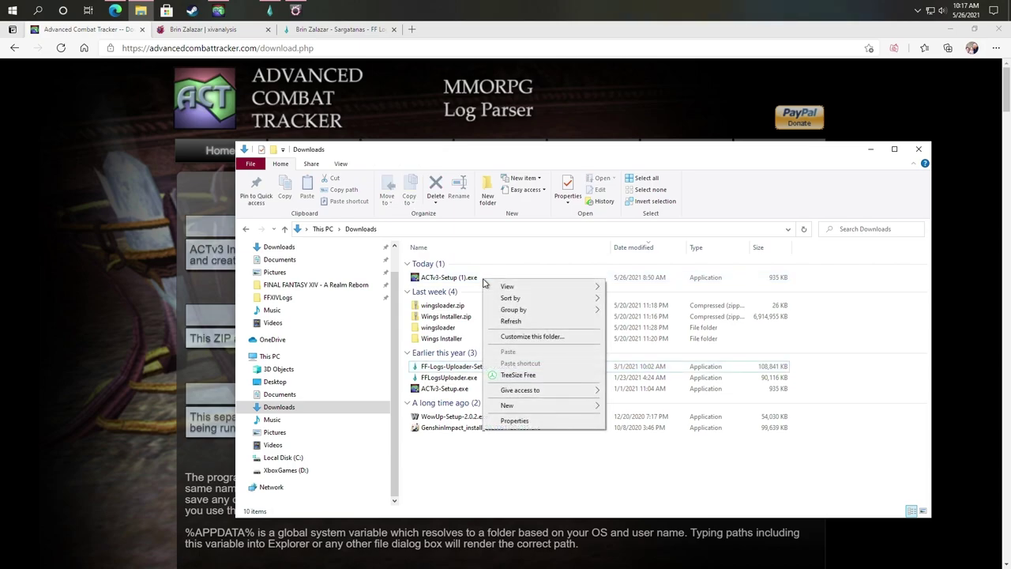
click(533, 420)
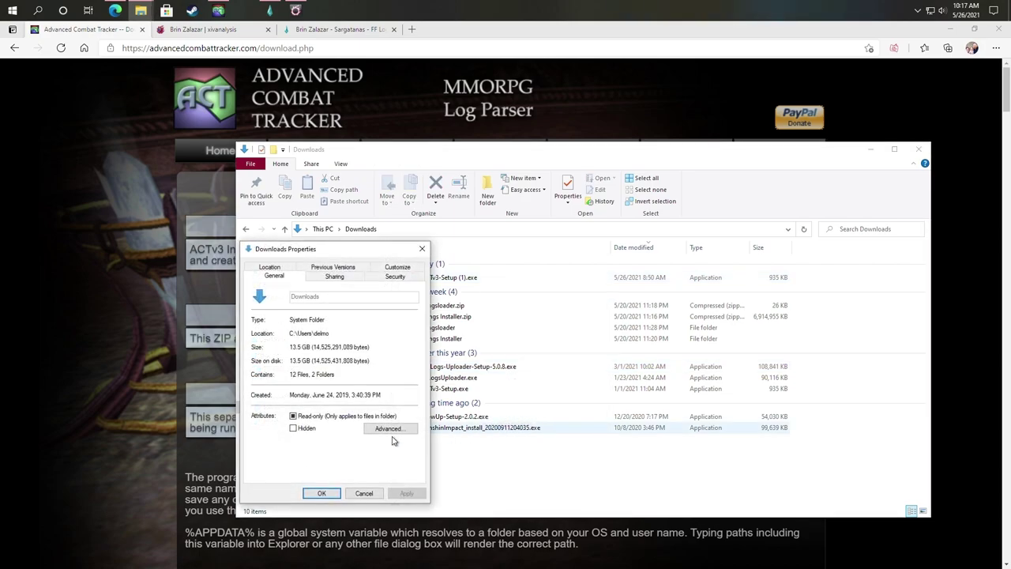
click(422, 248)
Step: Check the Unblock security option in the properties of ACTv3-Setup (1).exe and close them without changes
click(462, 280)
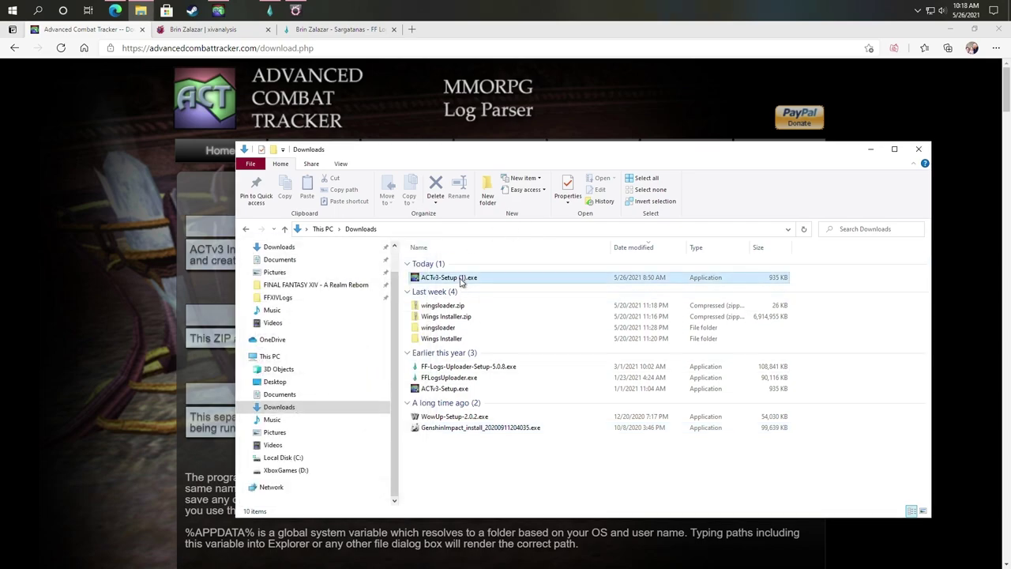
right_click(462, 281)
click(534, 477)
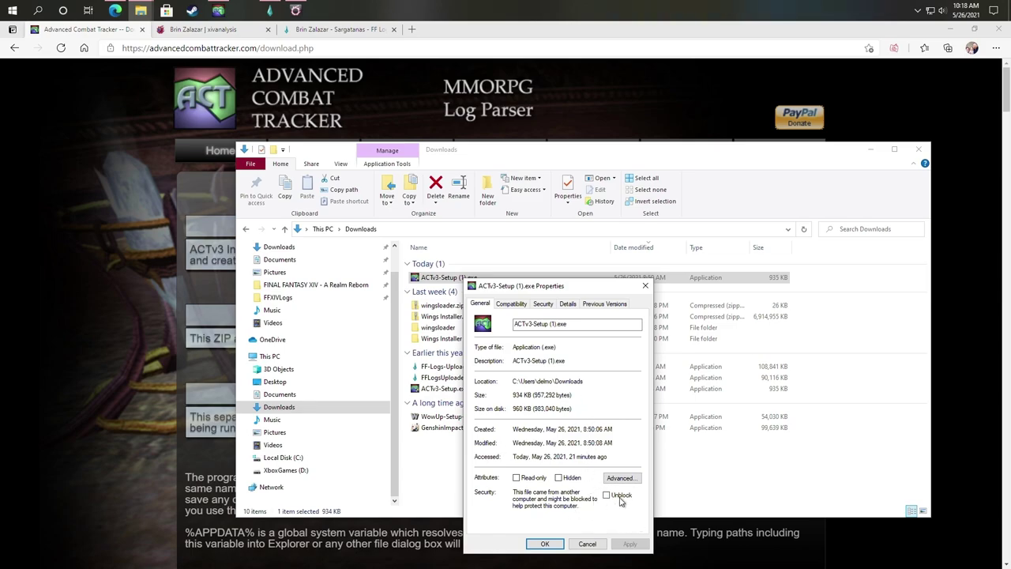
click(583, 543)
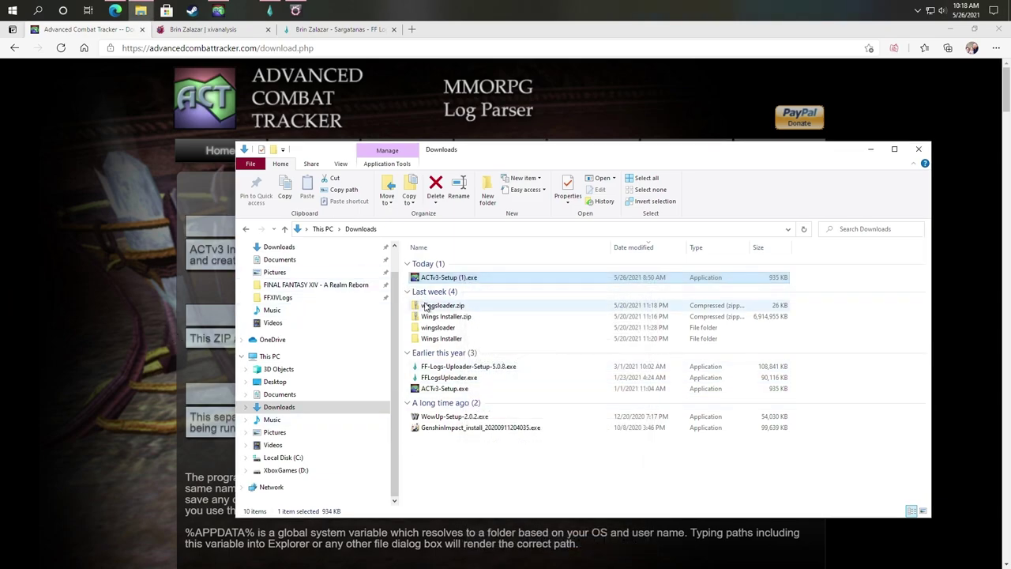
Step: Show the available actions for the ACTv3-Setup installers, including "Run as administrator" for ACTv3-Setup (1).exe
right_click(451, 392)
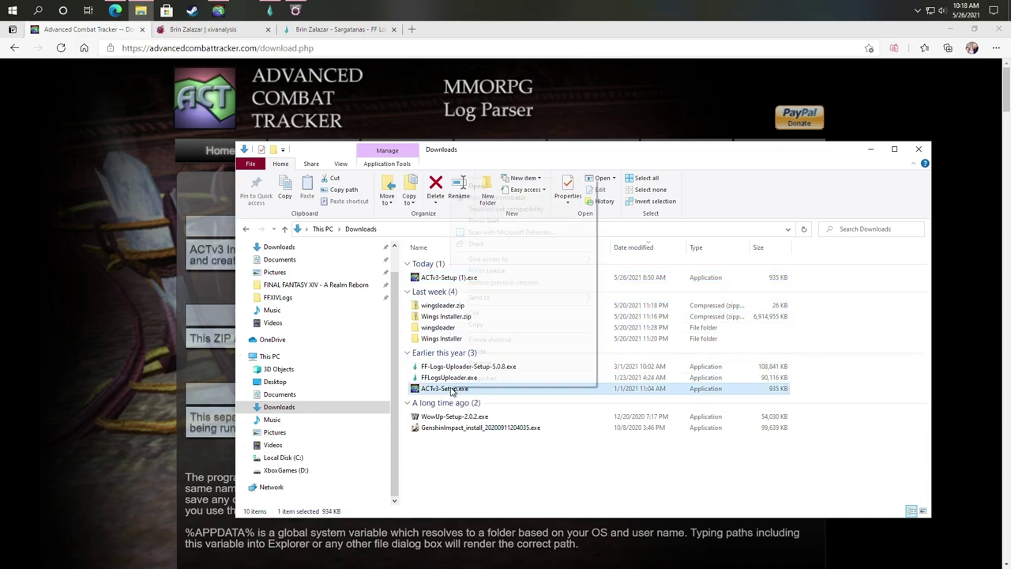
click(434, 282)
right_click(434, 282)
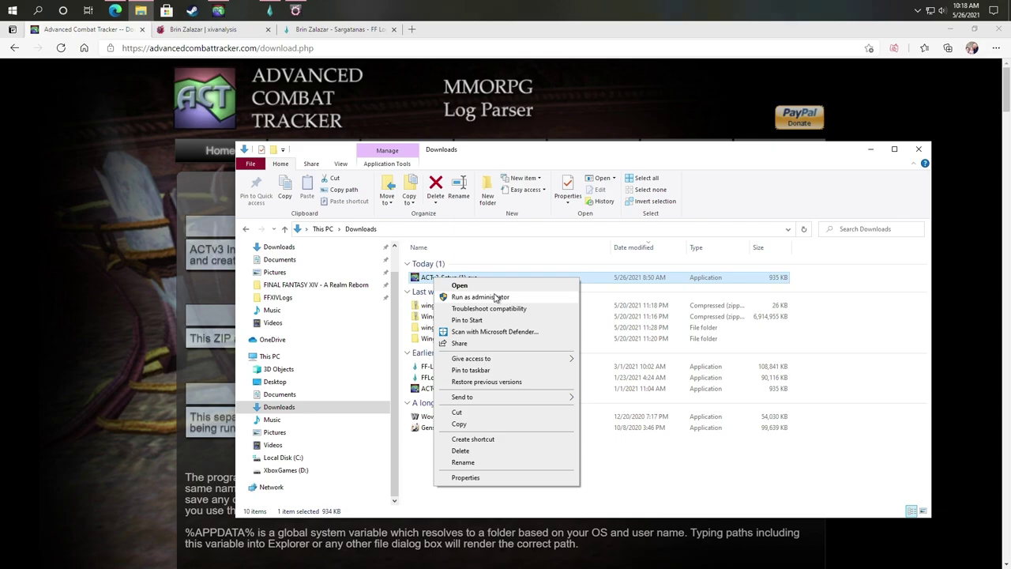
Step: In the game's Advanced Combat Tracker folder, check the compatibility settings of Advanced Combat Tracker.exe for running as an administrator, then cancel
click(313, 289)
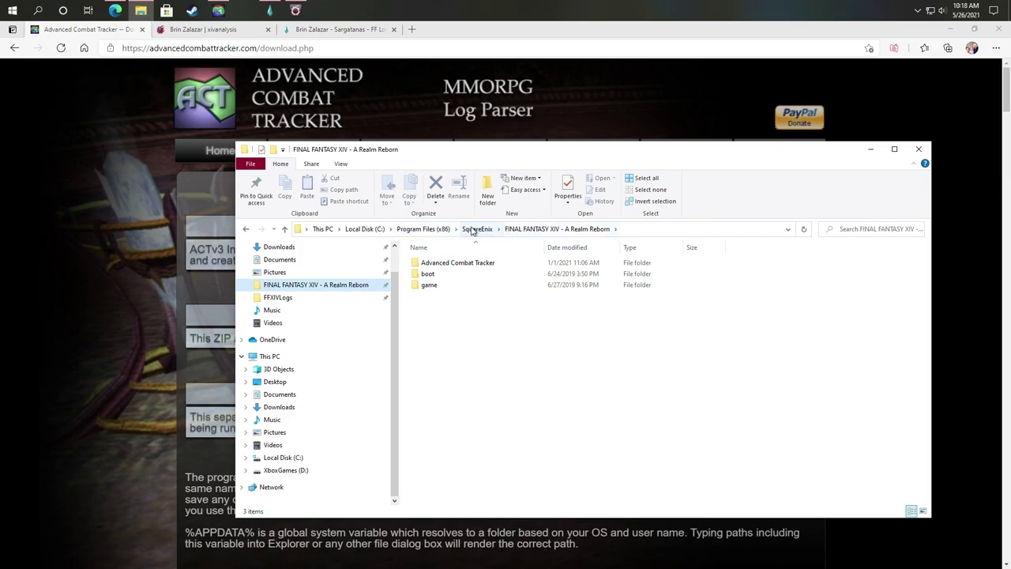
double_click(460, 266)
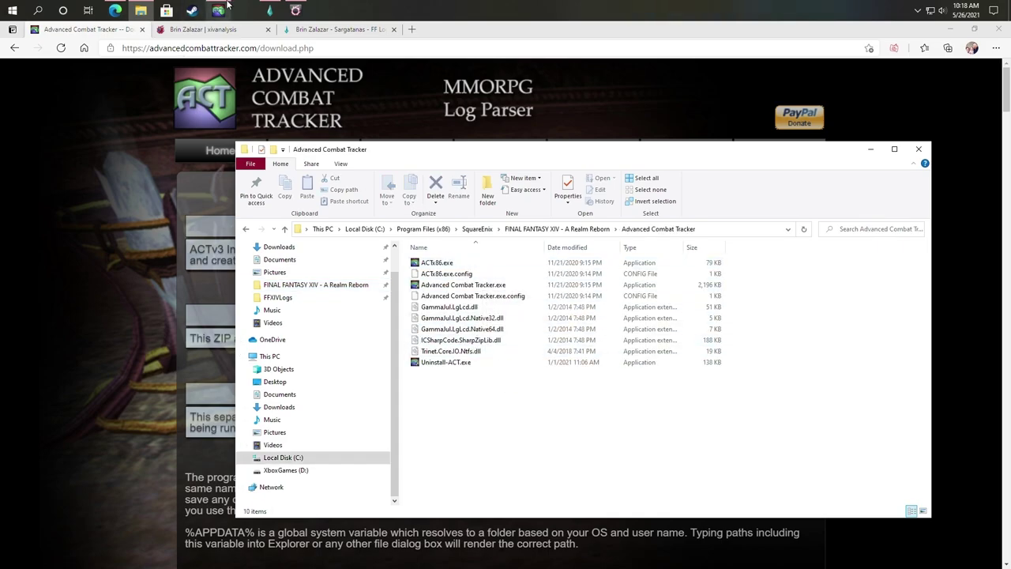
right_click(457, 286)
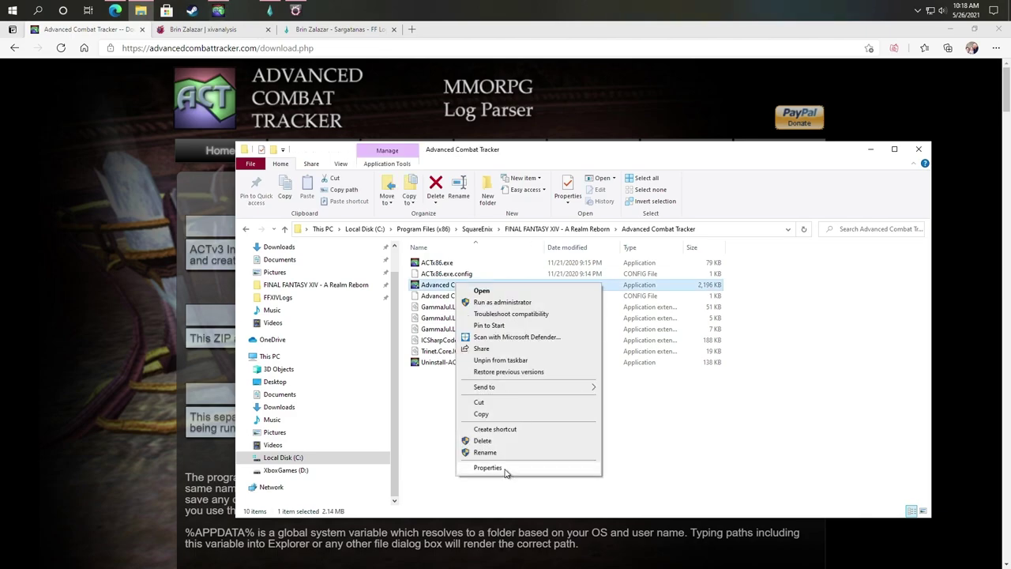
click(507, 469)
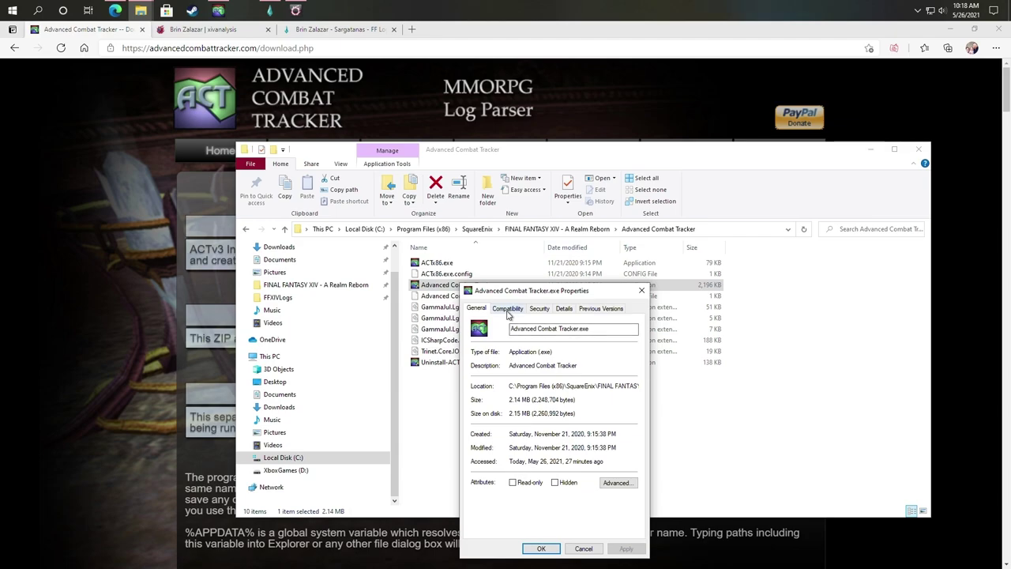
click(508, 311)
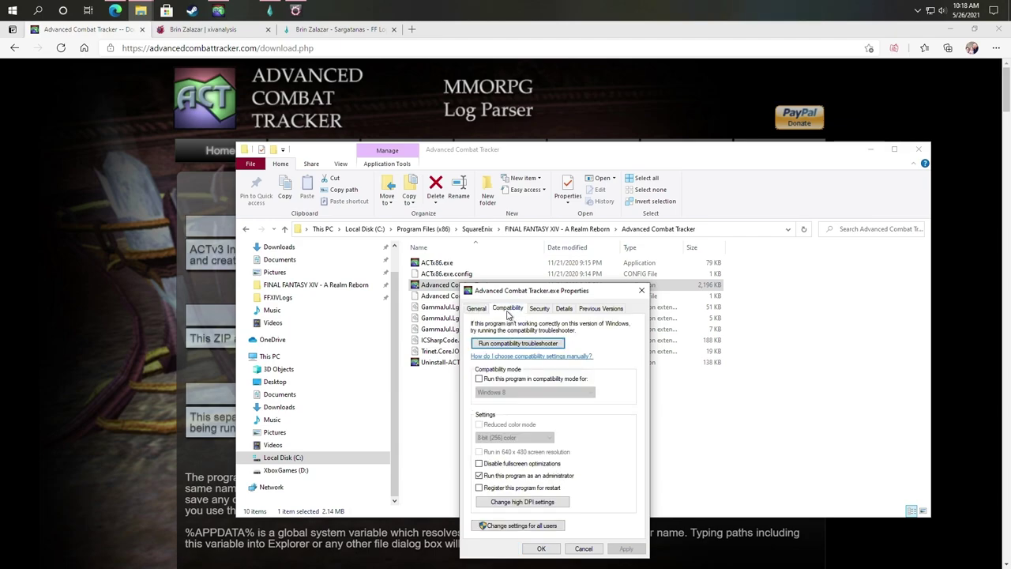
click(582, 553)
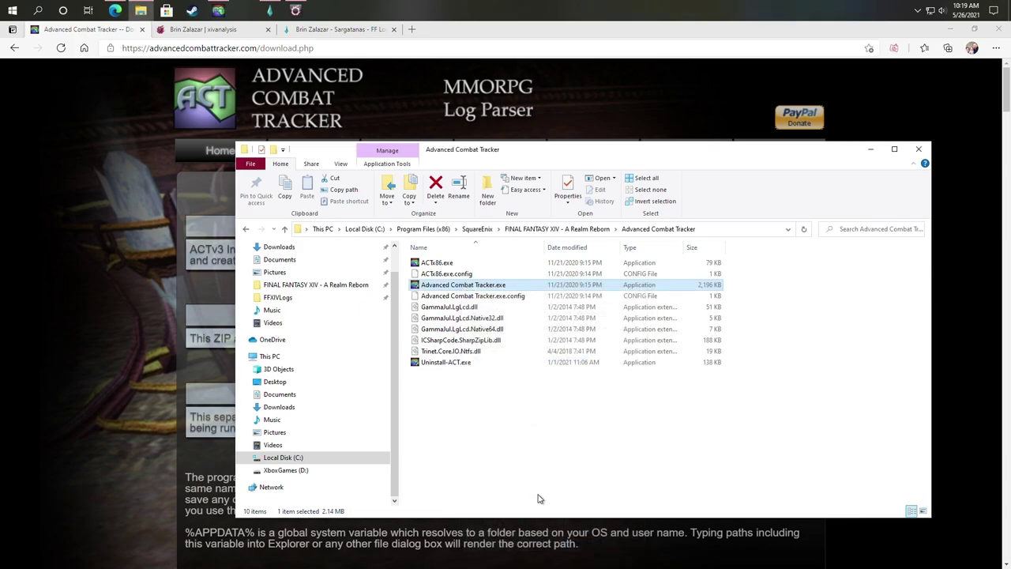
Step: Switch to Advanced Combat Tracker and view its plugin listing and main encounter table
click(216, 9)
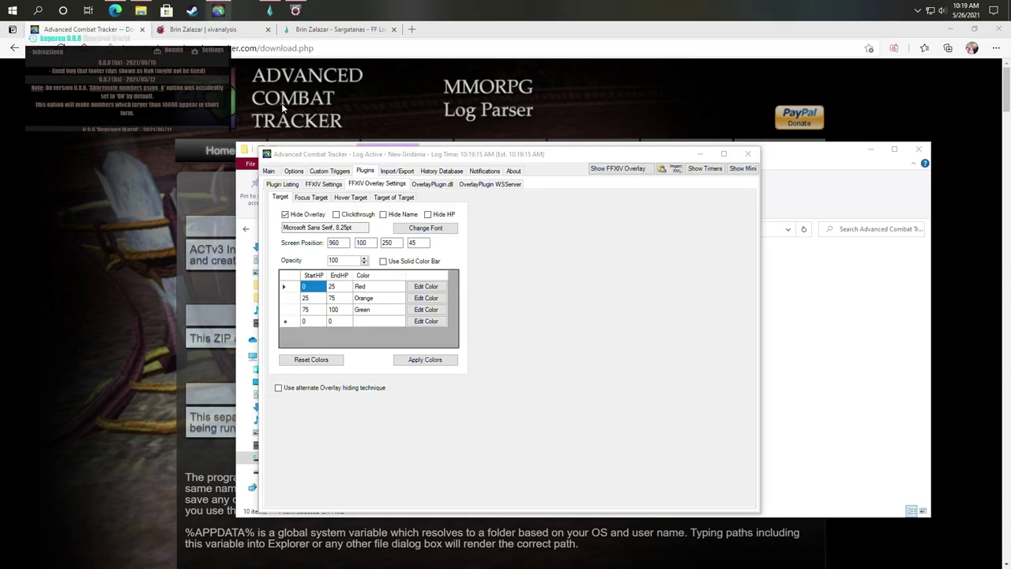
click(282, 185)
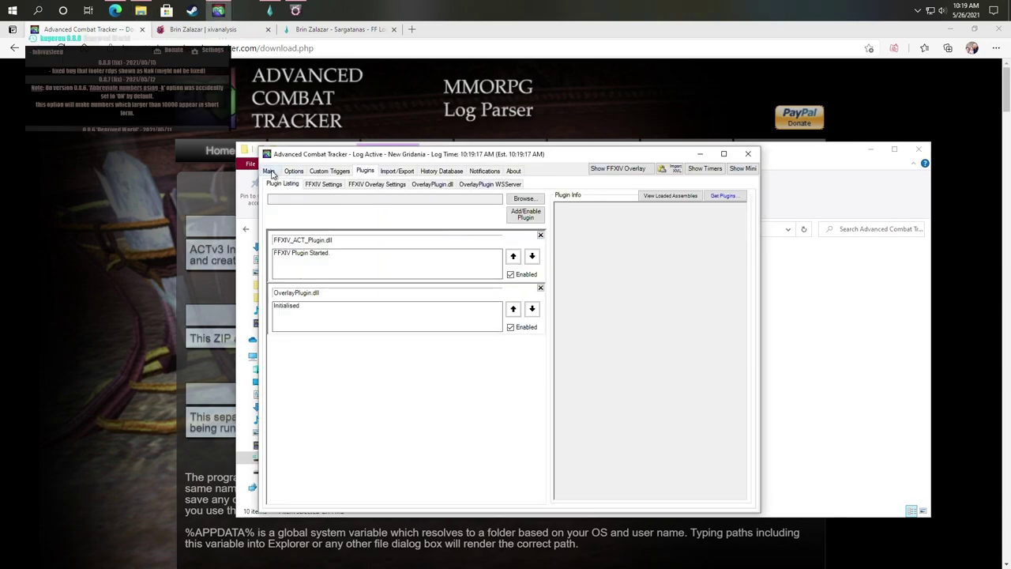
click(269, 171)
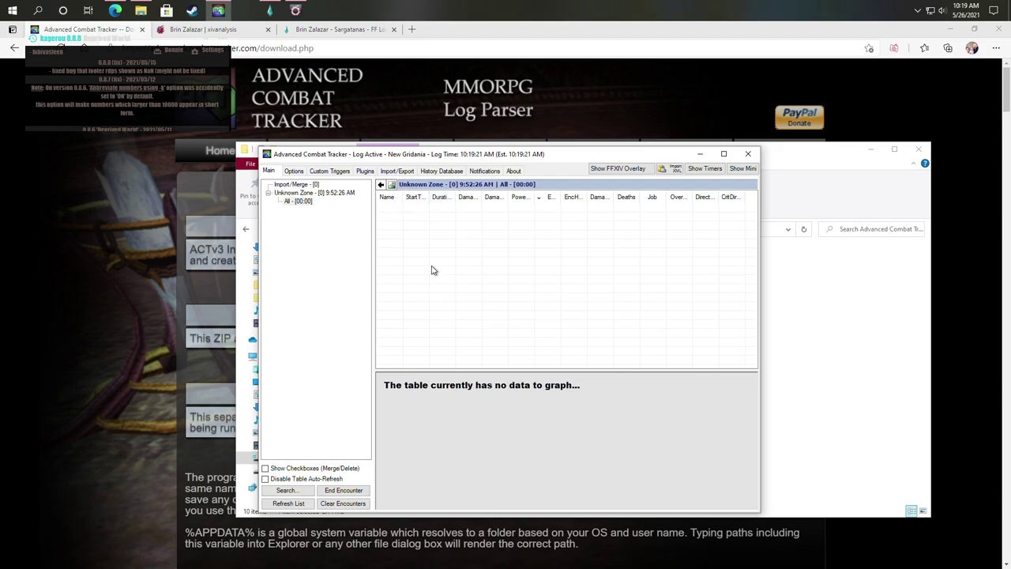
Step: Return to the plugin listing, look through the downloadable plugins and close the list without installing any
click(365, 170)
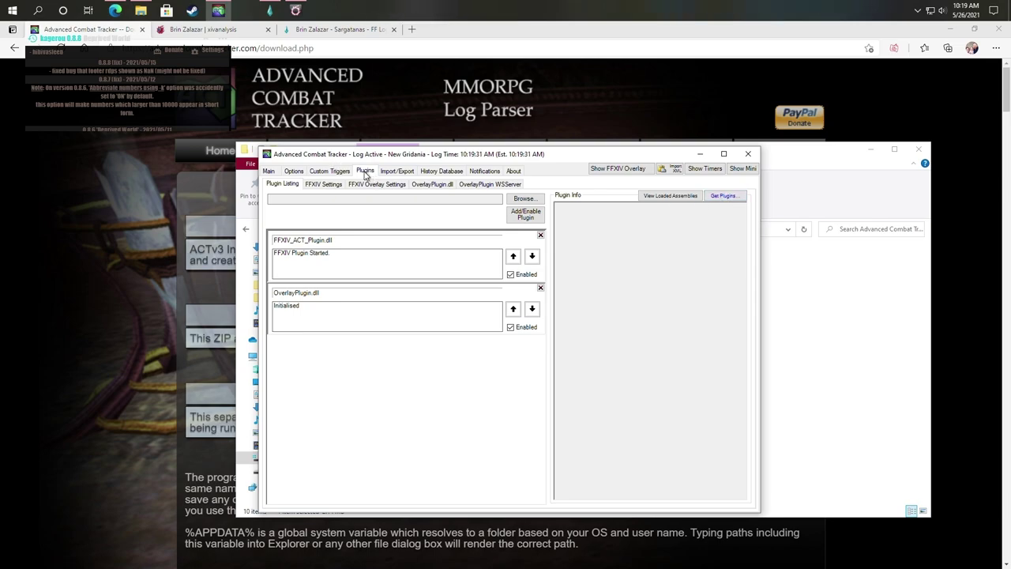
click(727, 197)
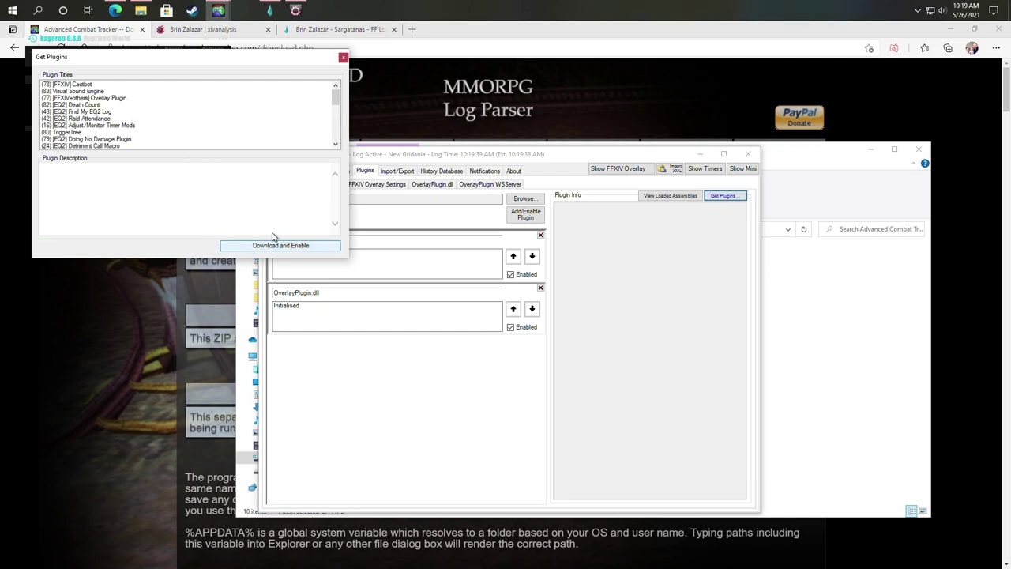
click(344, 59)
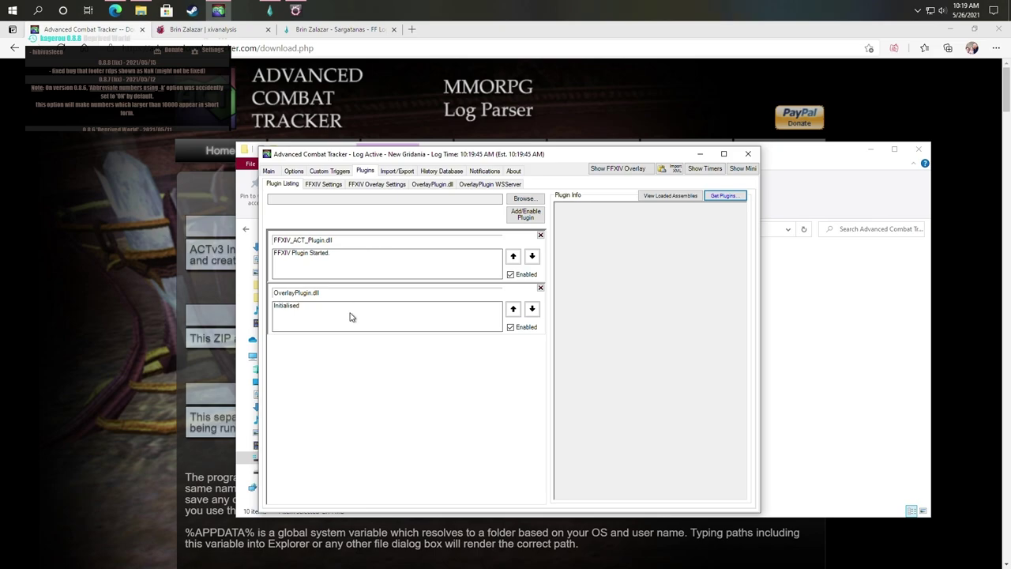
Step: Review the FFXIV plugin settings and log file location, view the FF Logs Uploader's start screen, and minimize the uploader
click(403, 261)
click(319, 187)
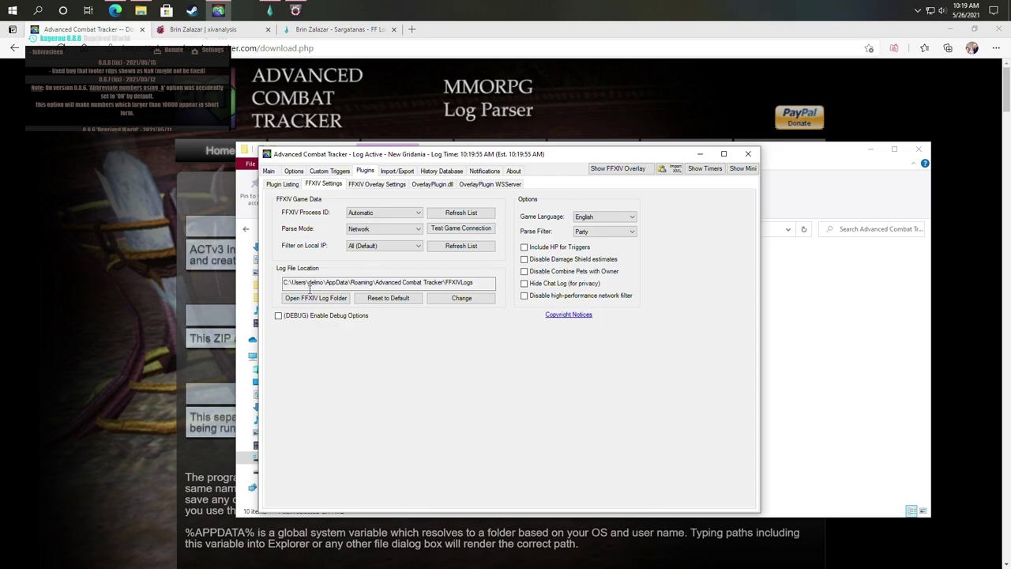
click(269, 10)
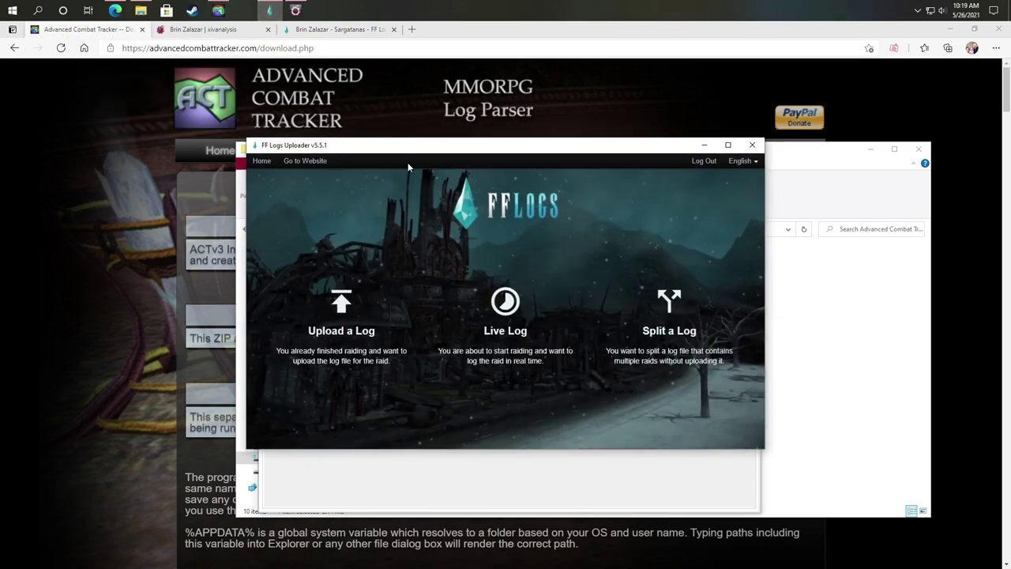
click(707, 145)
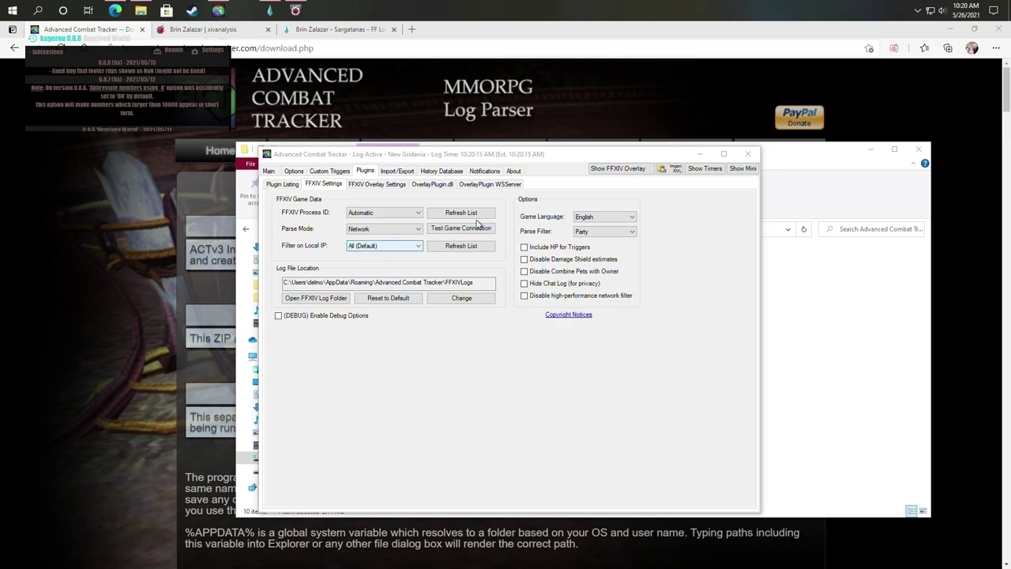
Step: Reposition the Advanced Combat Tracker window and open the Kagerou overlay settings of OverlayPlugin.dll
drag(512, 154, 517, 145)
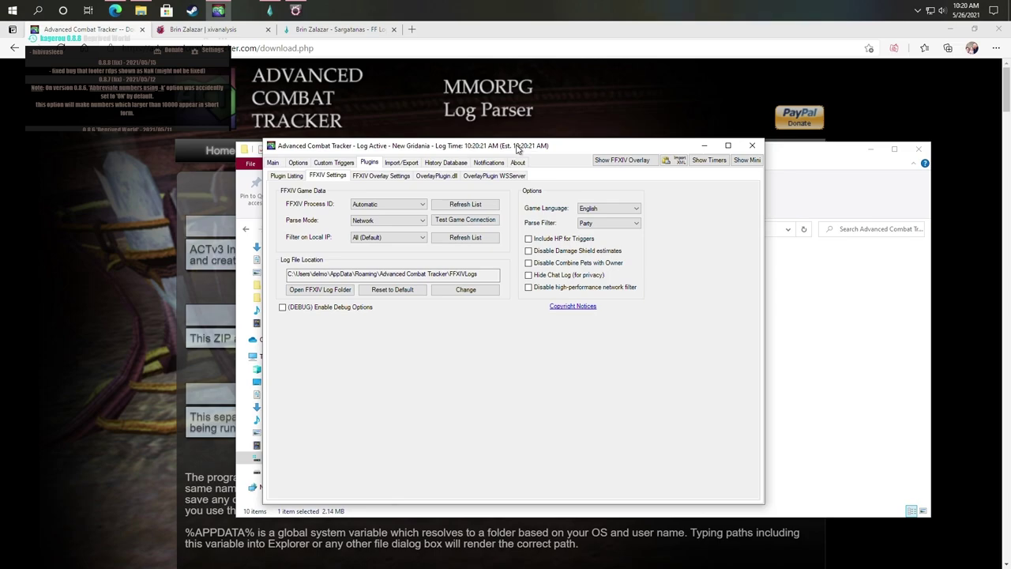
drag(517, 148, 585, 156)
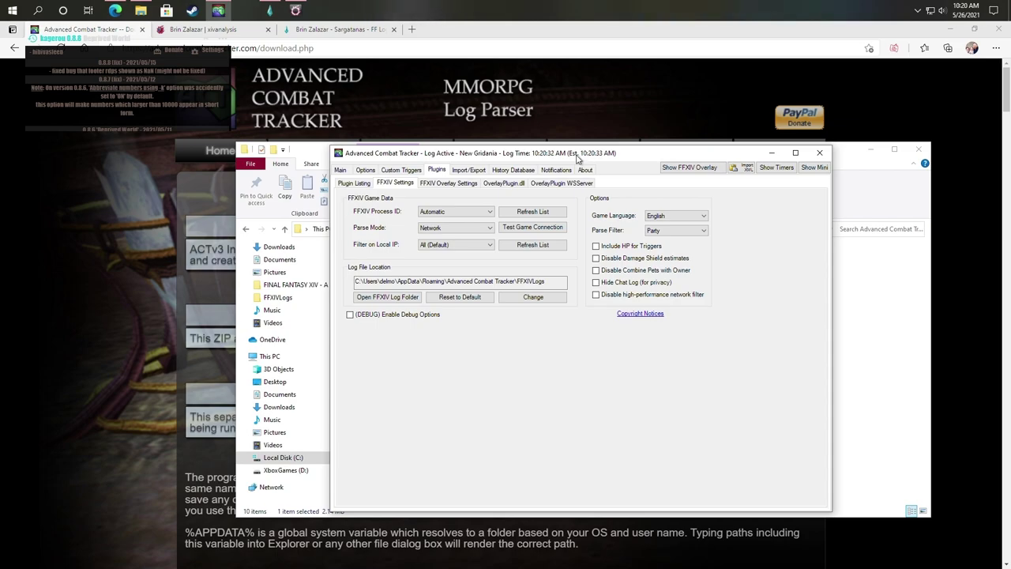
click(458, 184)
click(505, 183)
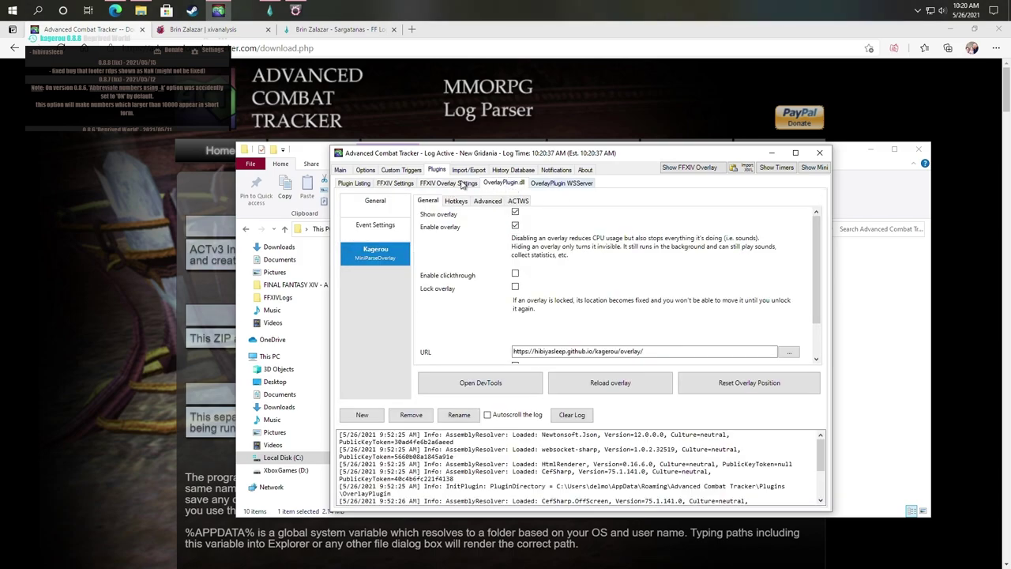
Step: Look through the presets for a new overlay, including Kagerou, cancel its creation and focus the existing Kagerou overlay
click(362, 414)
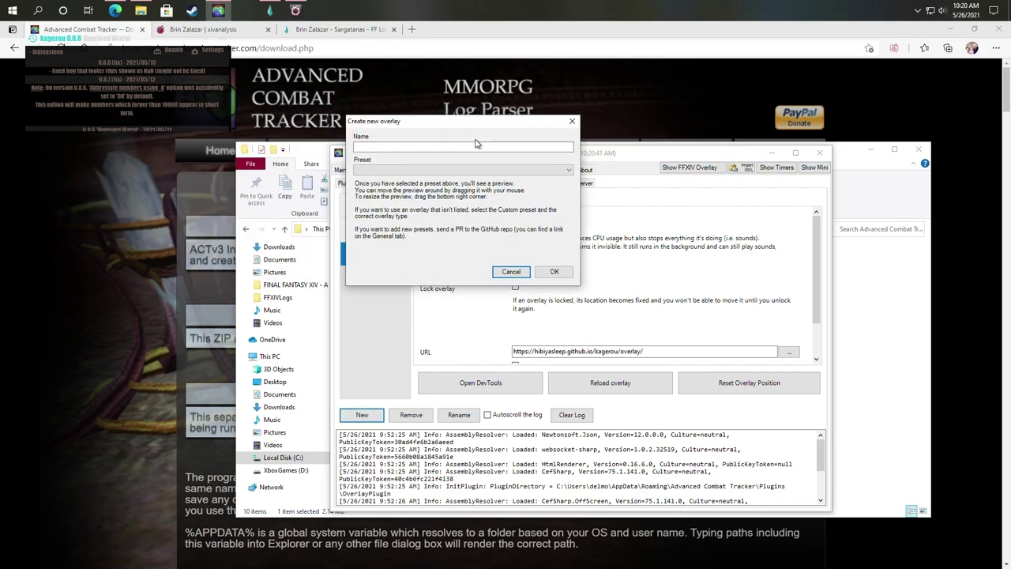
click(413, 169)
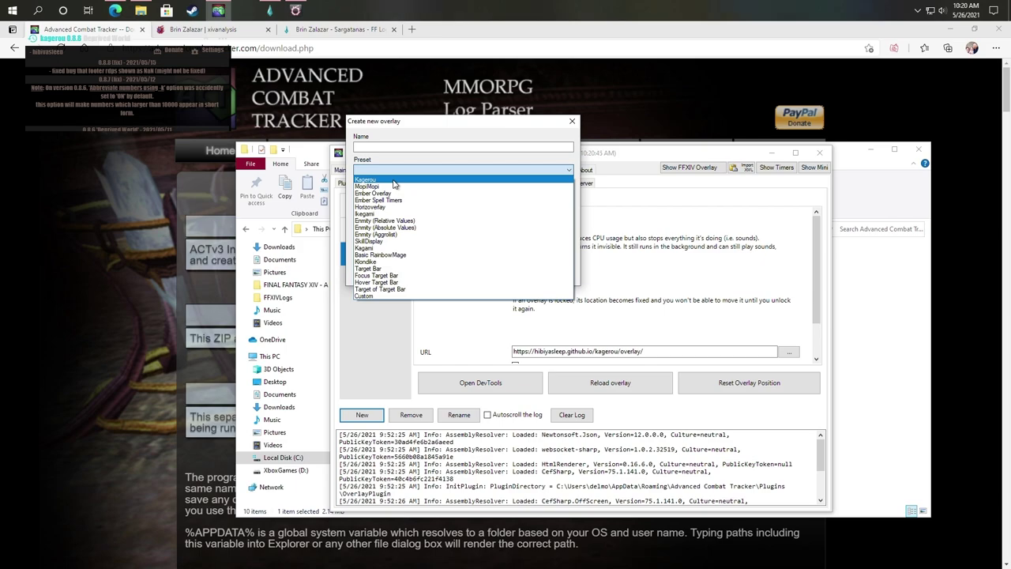
click(365, 179)
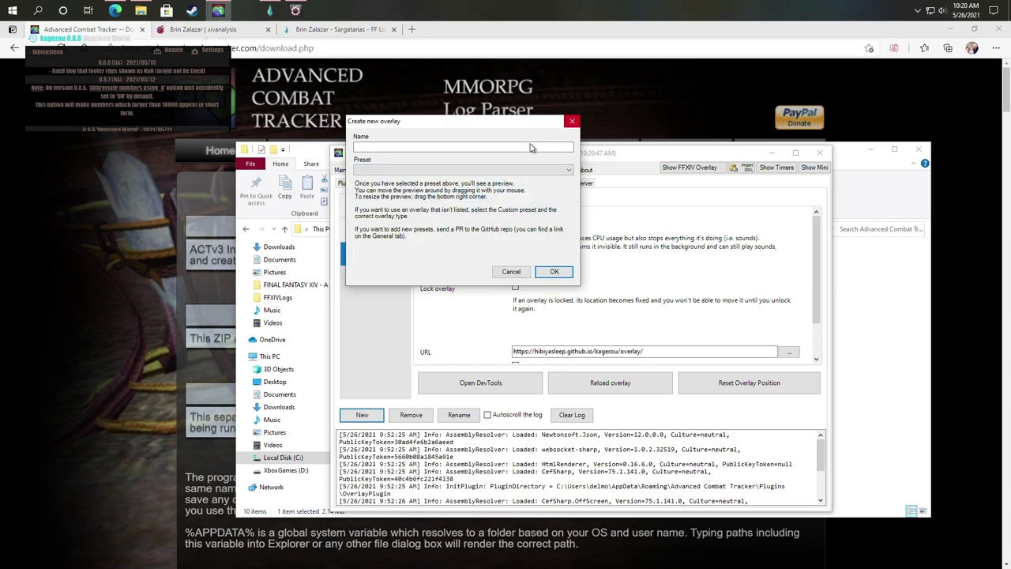
click(510, 268)
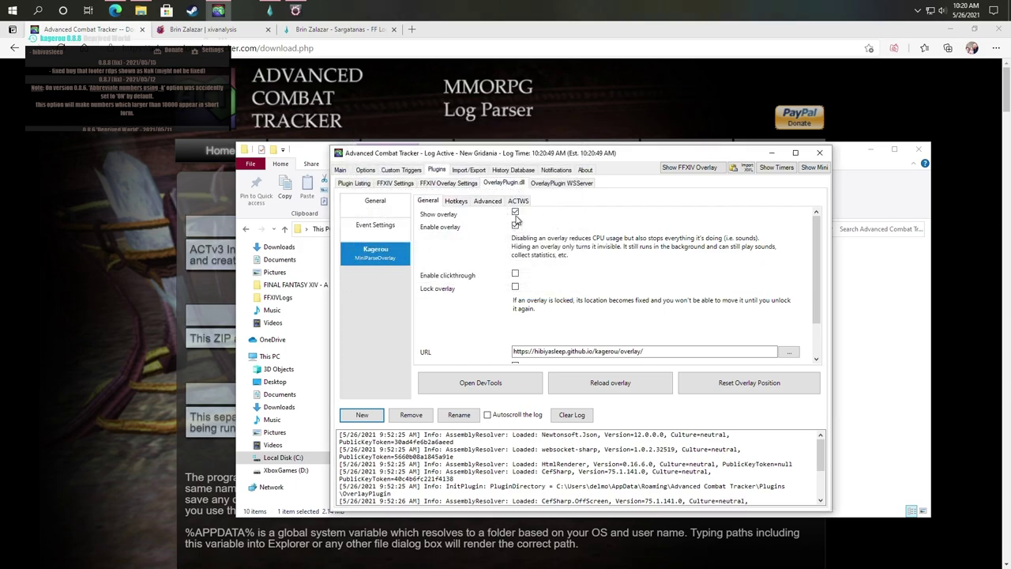
click(124, 58)
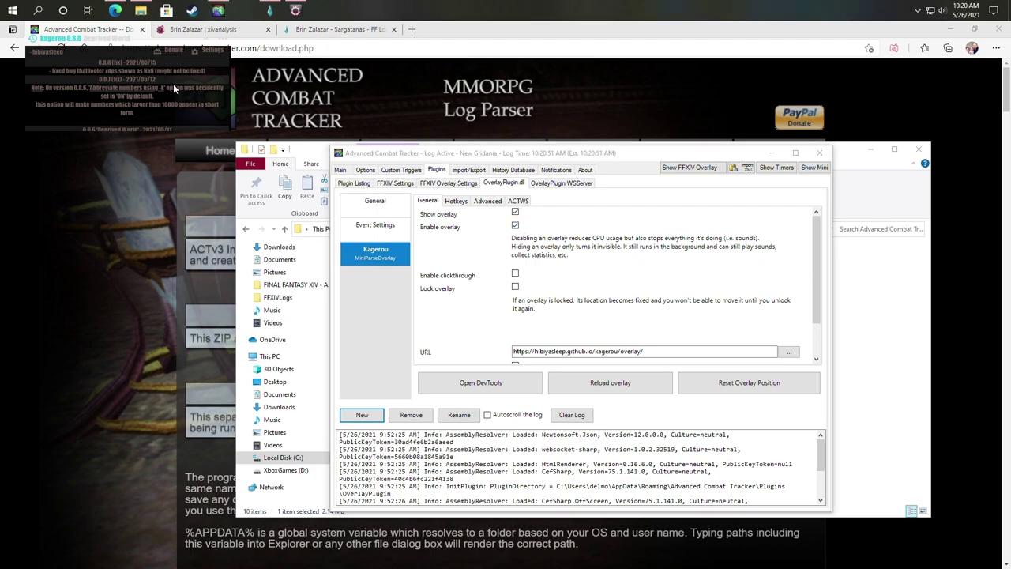
Step: Open the Kagerou overlay's own settings, review the General options, and close the settings window
click(205, 50)
drag(325, 90, 525, 93)
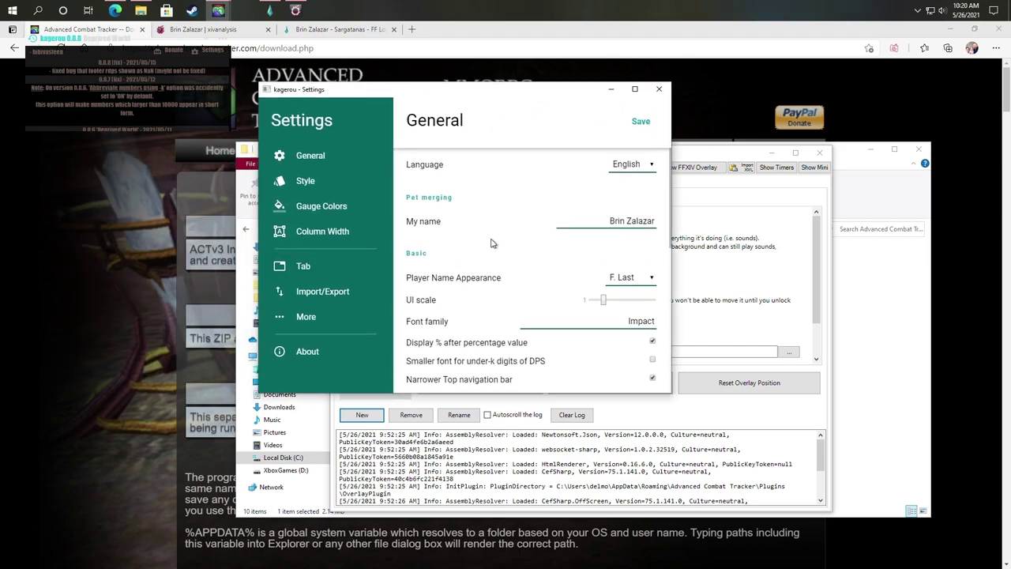
scroll(536, 264, down, 5)
scroll(394, 229, up, 5)
click(659, 88)
Step: Reposition the Advanced Combat Tracker window, glance through the FFXIV overlay and plugin settings, and return to the plugin listing
drag(633, 154, 636, 135)
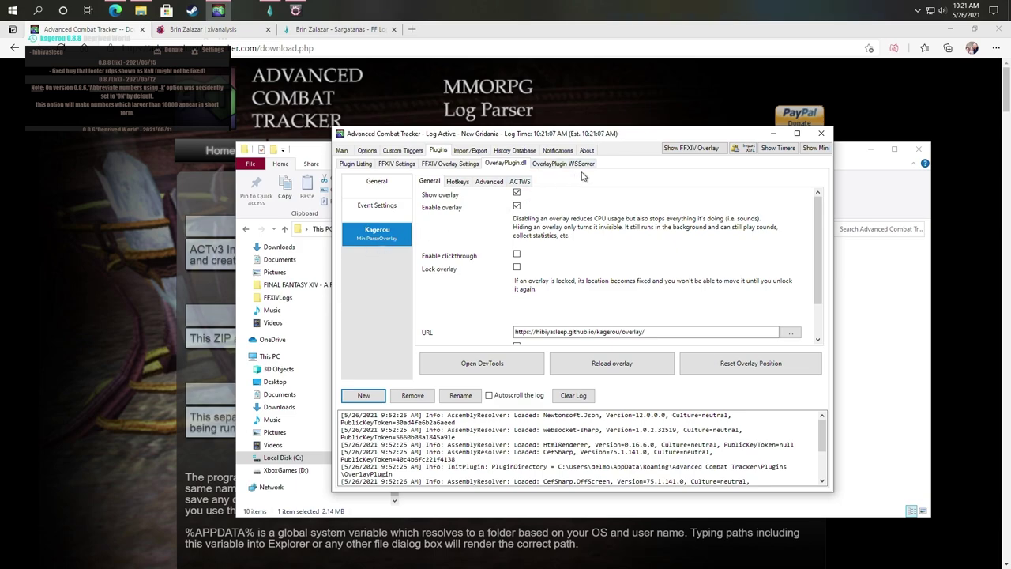
click(466, 164)
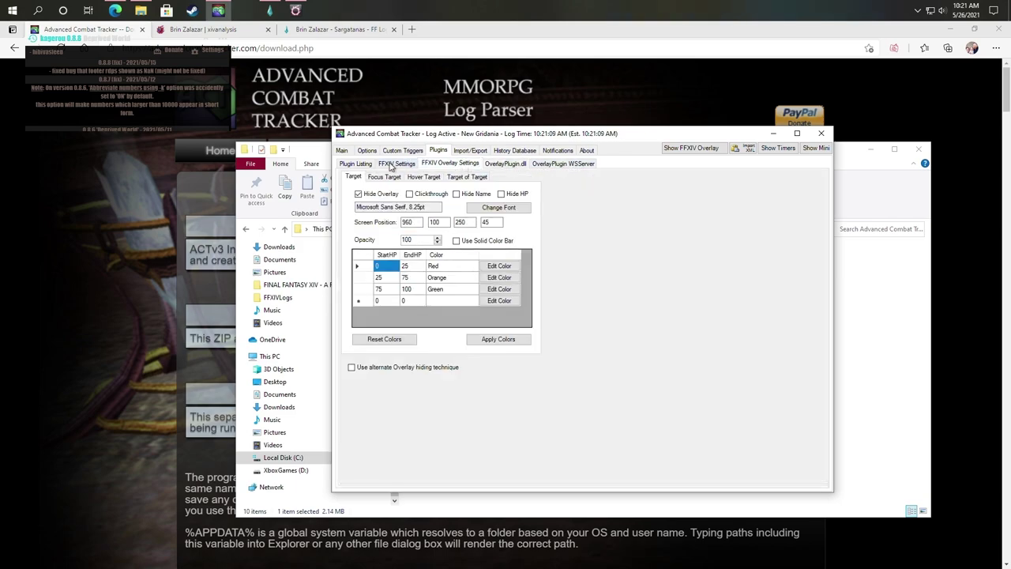
click(395, 164)
click(357, 165)
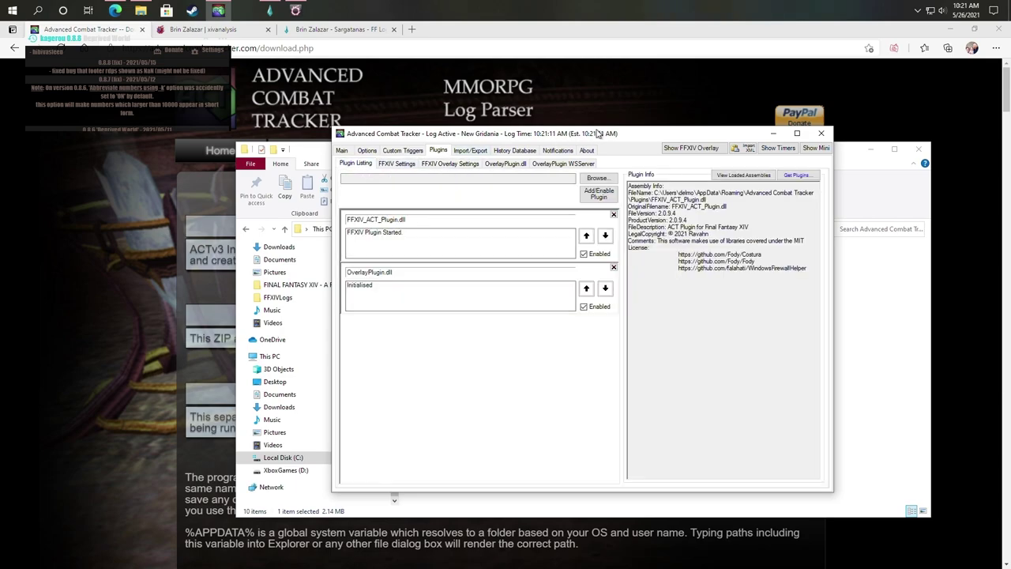
drag(622, 138, 611, 133)
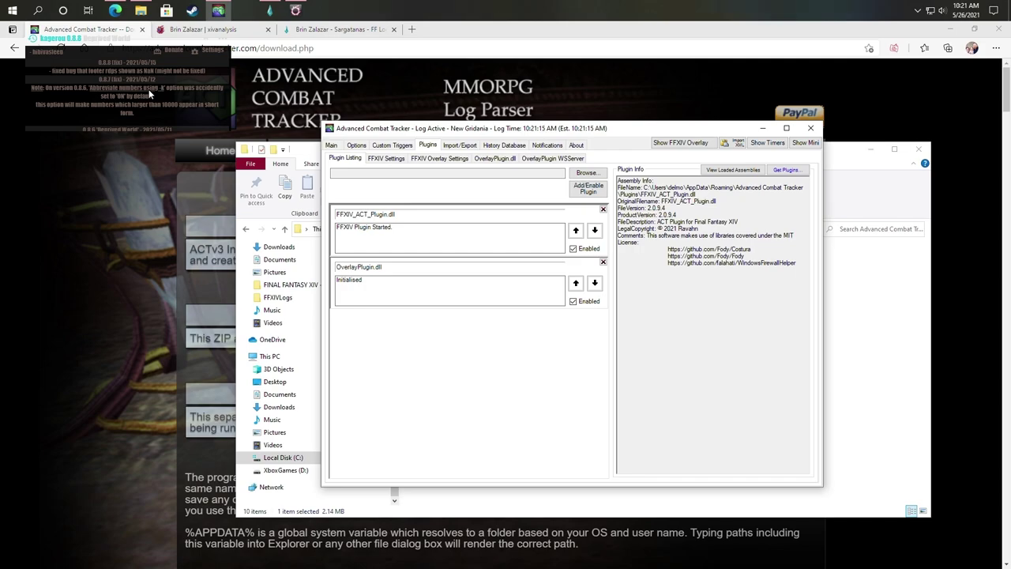
Step: Move the Kagerou overlay closer to the screen corner, and minimize Advanced Combat Tracker to get back to the browser
click(95, 52)
drag(95, 52, 79, 66)
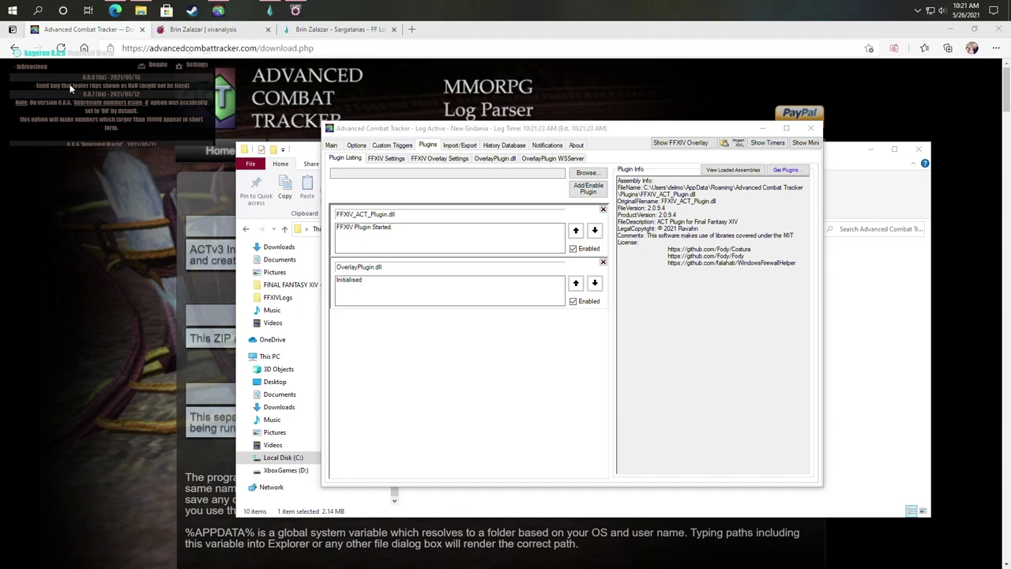
click(762, 128)
click(690, 118)
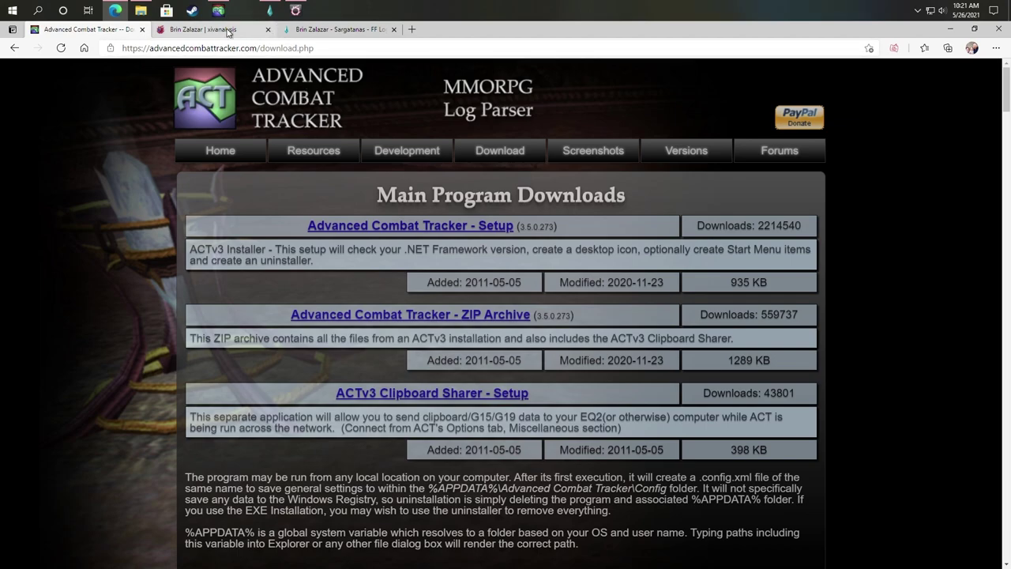
Step: Switch to the FF Logs character page and go to the site's home page
click(345, 30)
scroll(315, 79, up, 5)
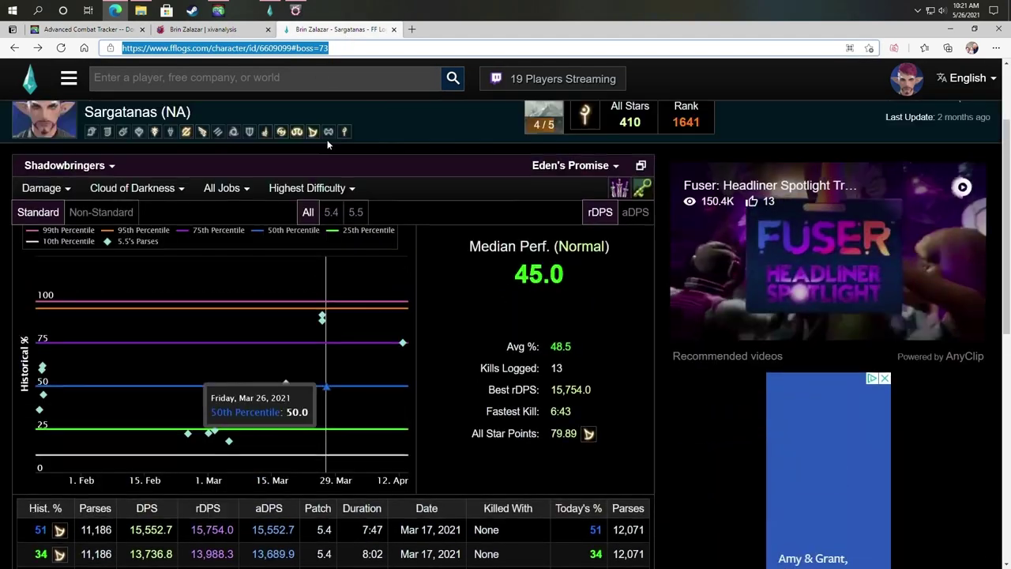
click(28, 84)
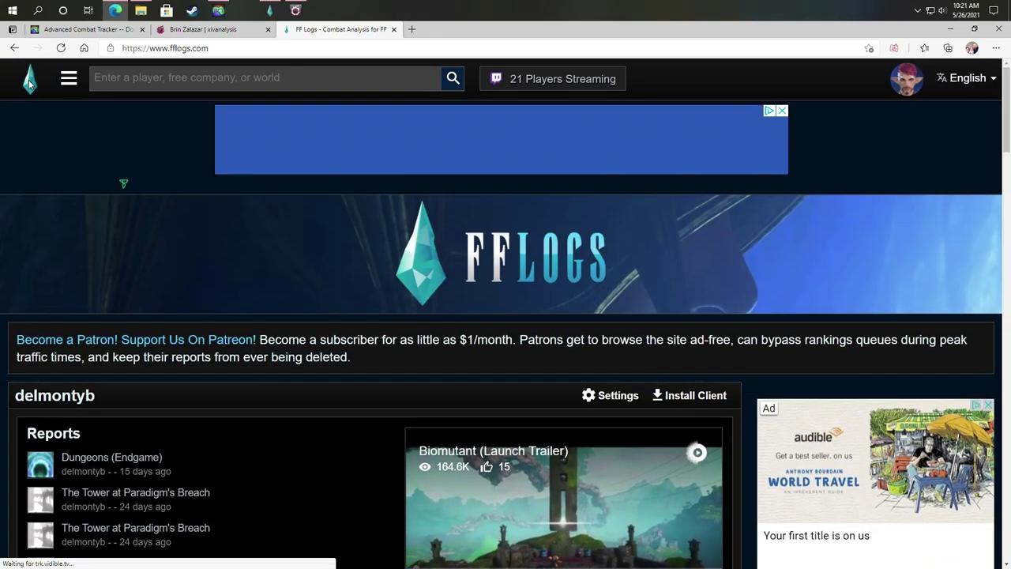
Step: In FF Logs Uploader, open Upload a Log, browse the FFXIVLogs files without choosing another one, and minimize the uploader
click(270, 10)
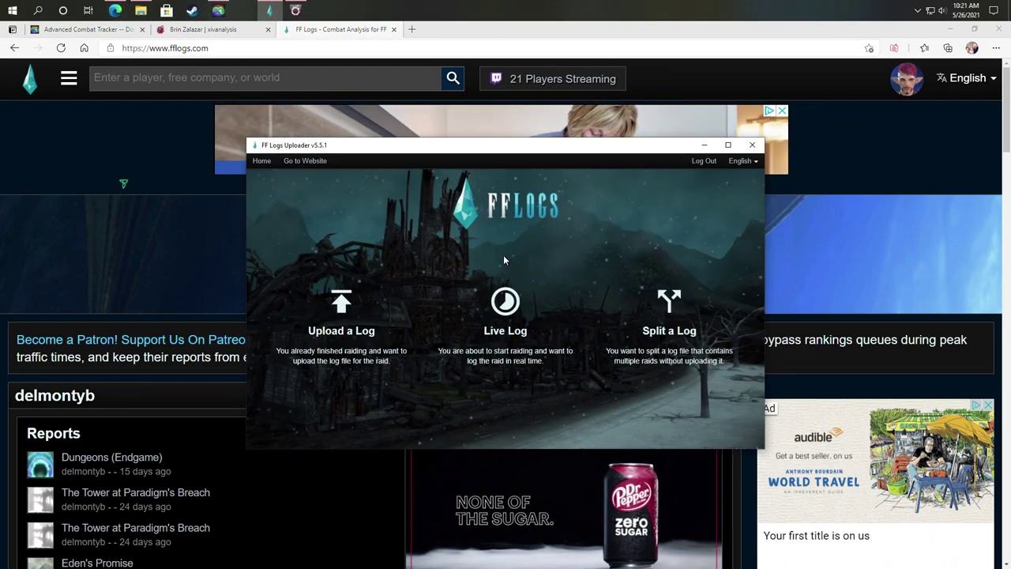
click(341, 322)
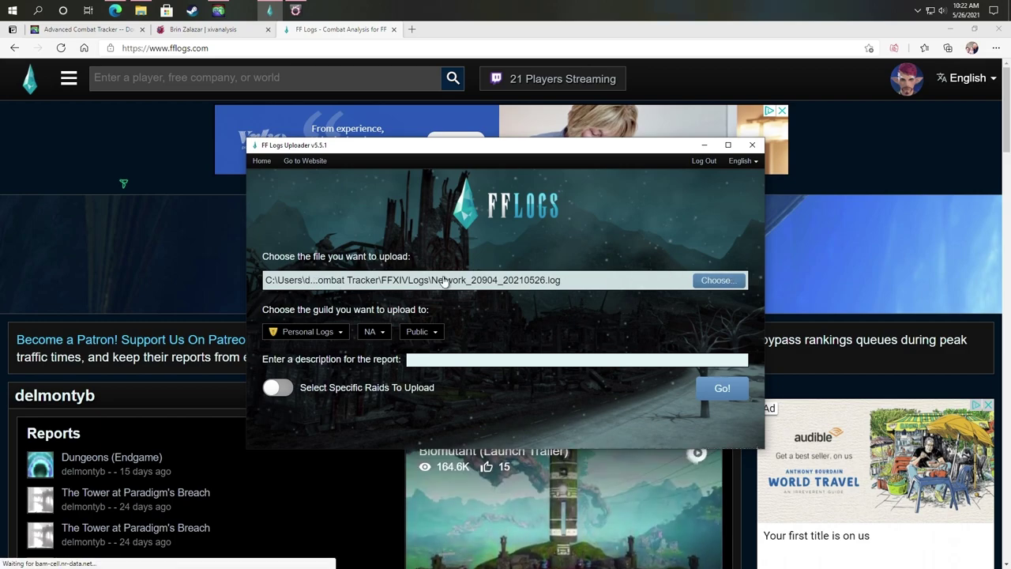
click(714, 282)
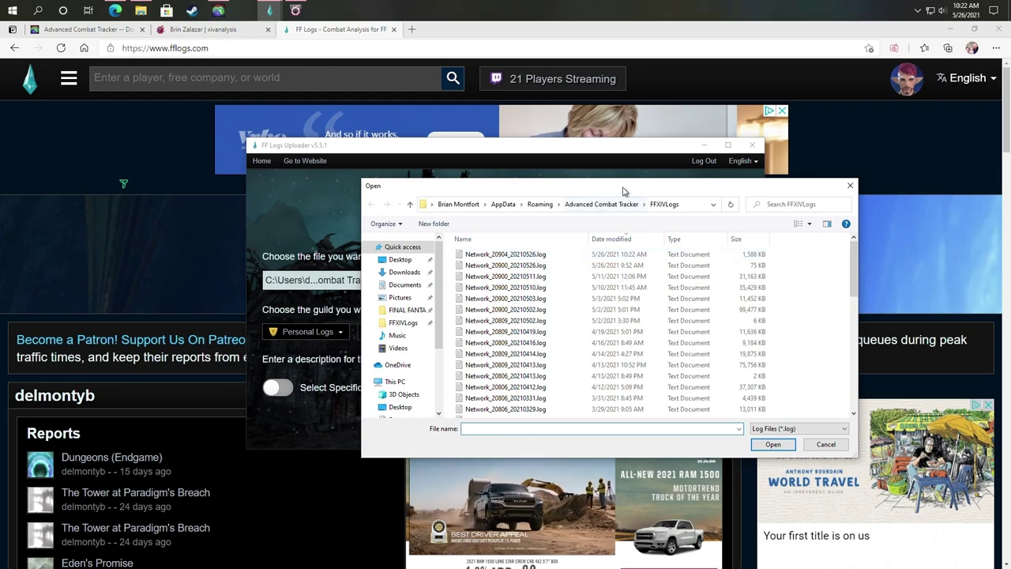
drag(625, 189, 592, 294)
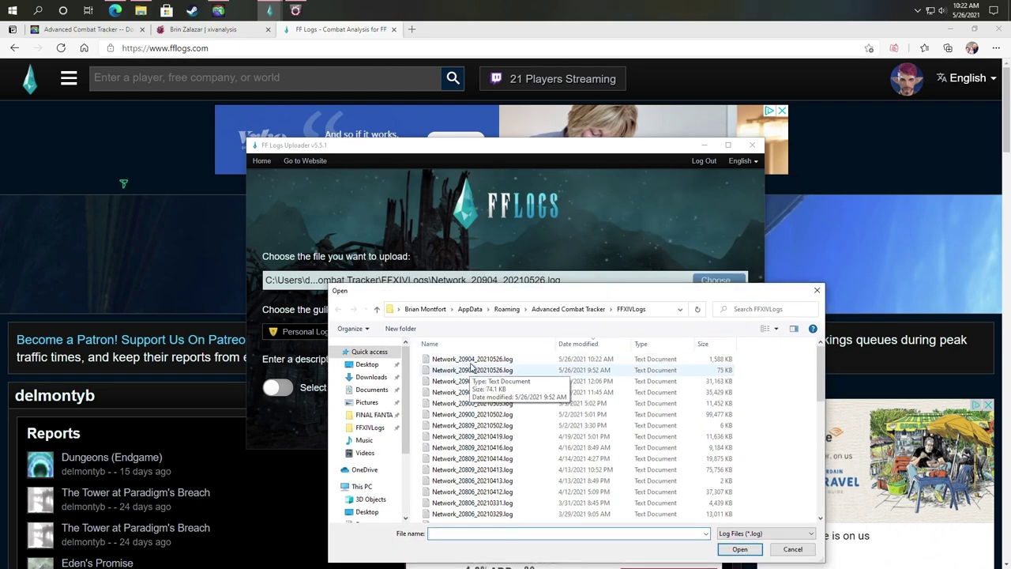
click(792, 549)
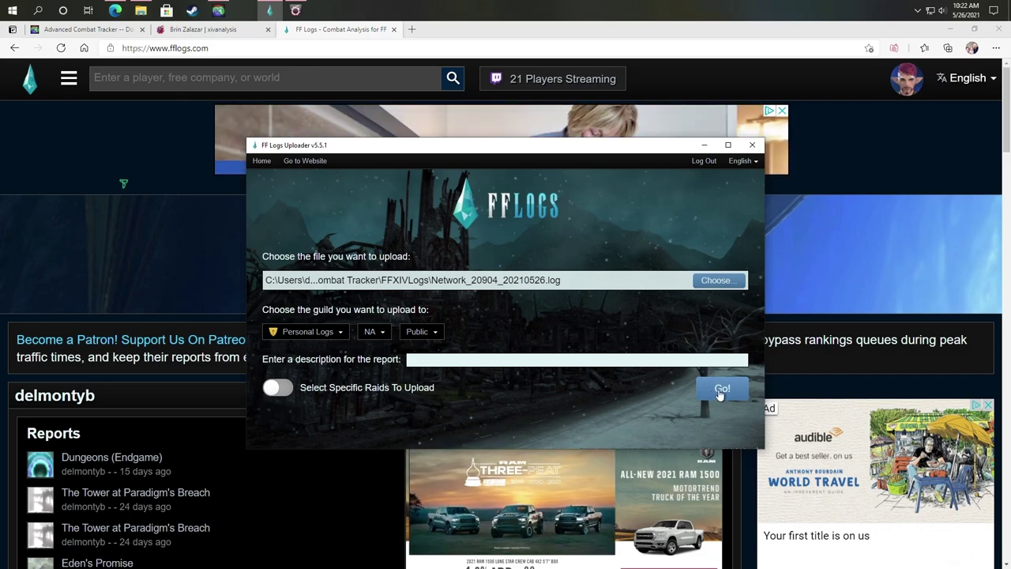
click(703, 144)
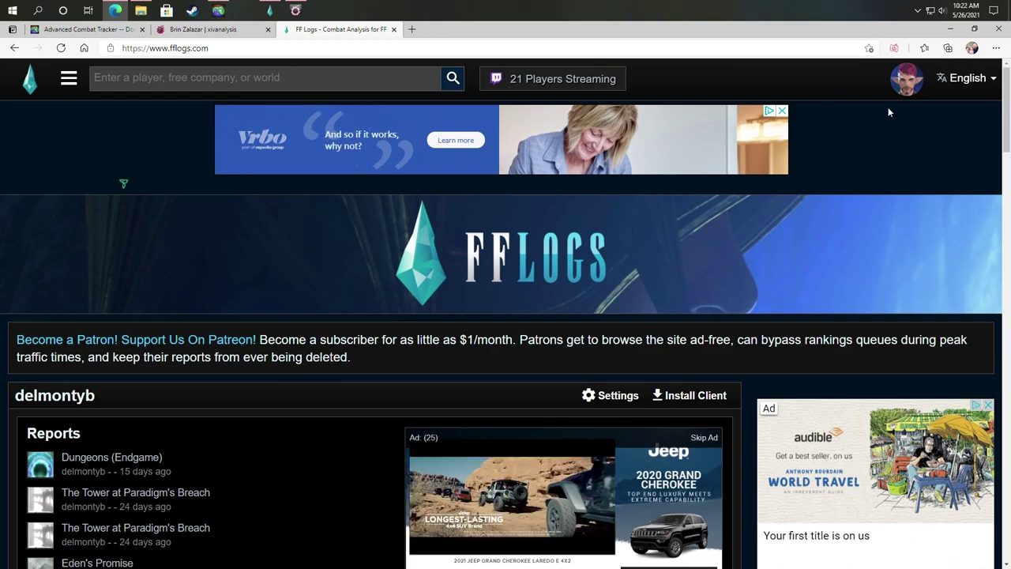
Step: Open Import a Character on FF Logs, focus the Lodestone URL field and highlight the verification code
click(906, 79)
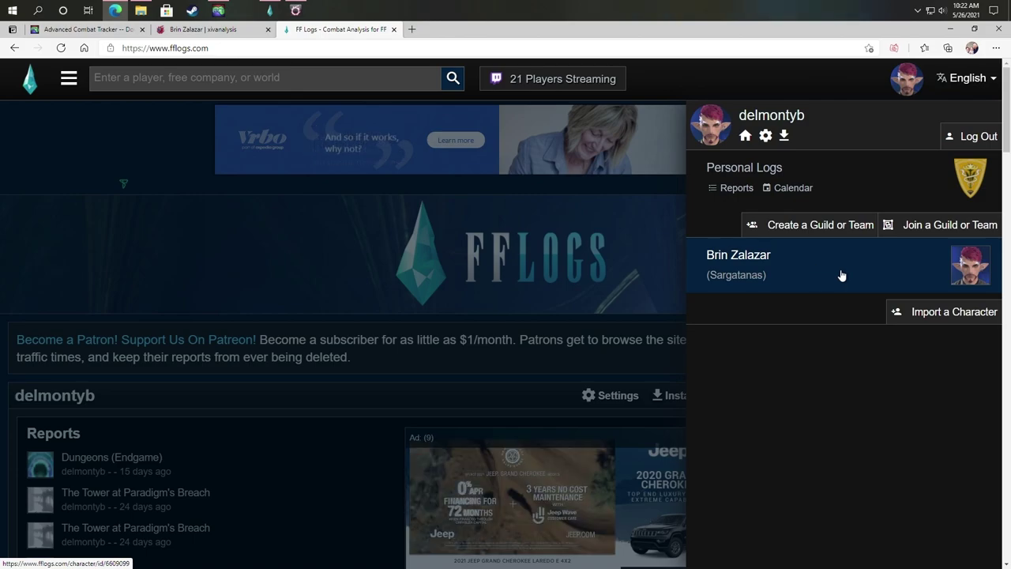
click(926, 313)
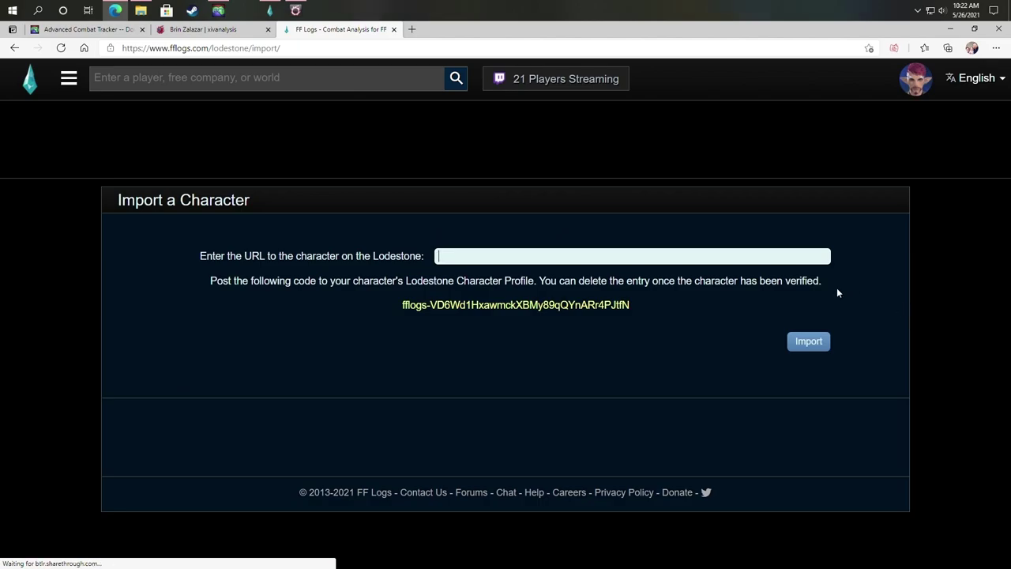
click(474, 263)
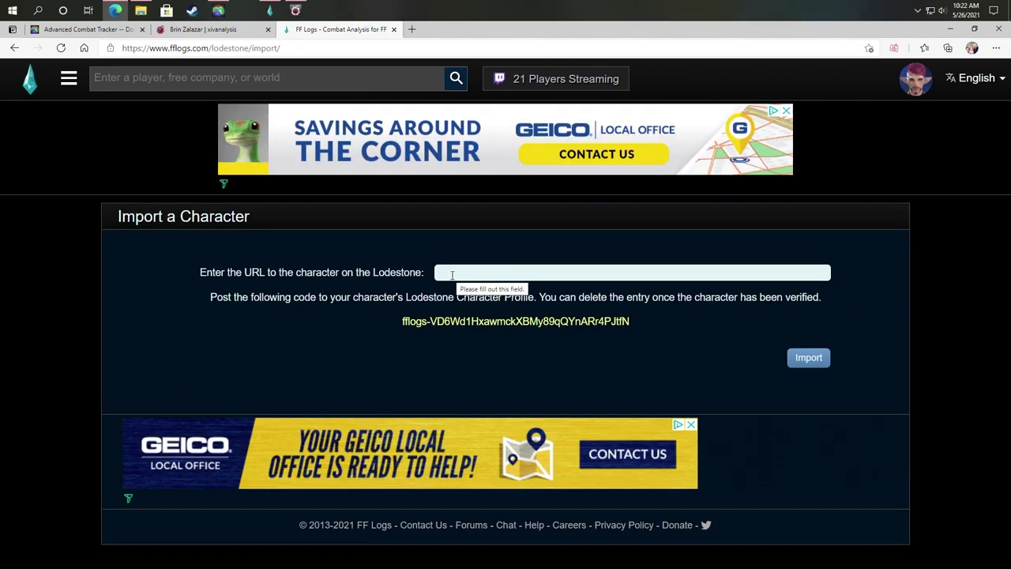
drag(404, 323, 631, 326)
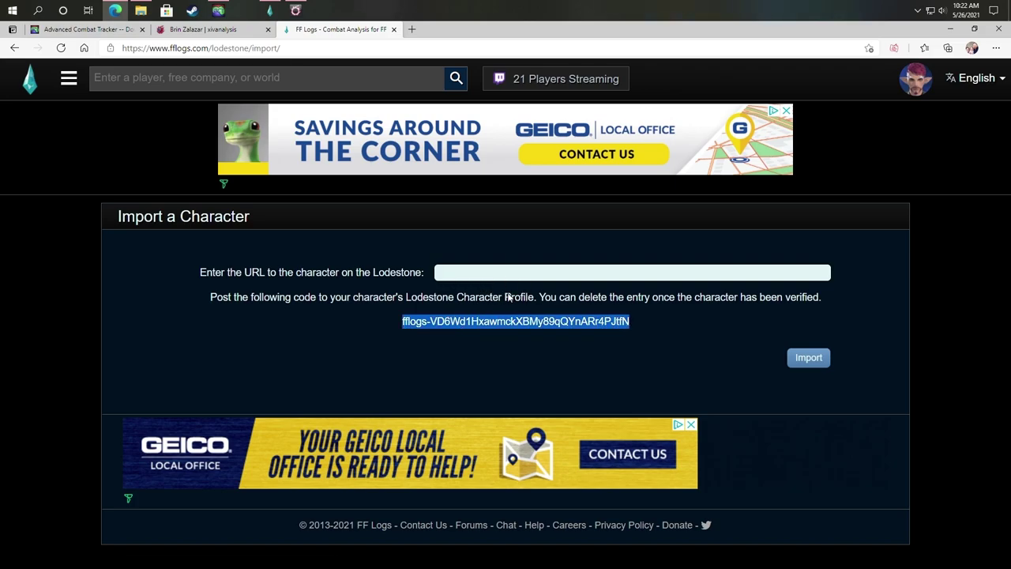
Step: Open na.finalfantasyxiv.com in a new browser tab and head to The Lodestone community site
click(412, 29)
text(na)
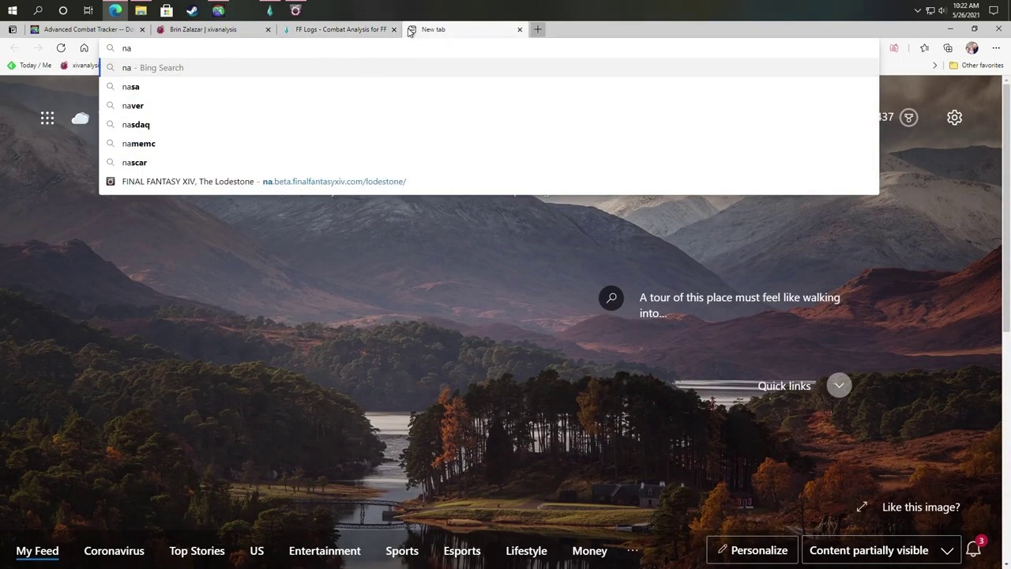
text(.finalfa)
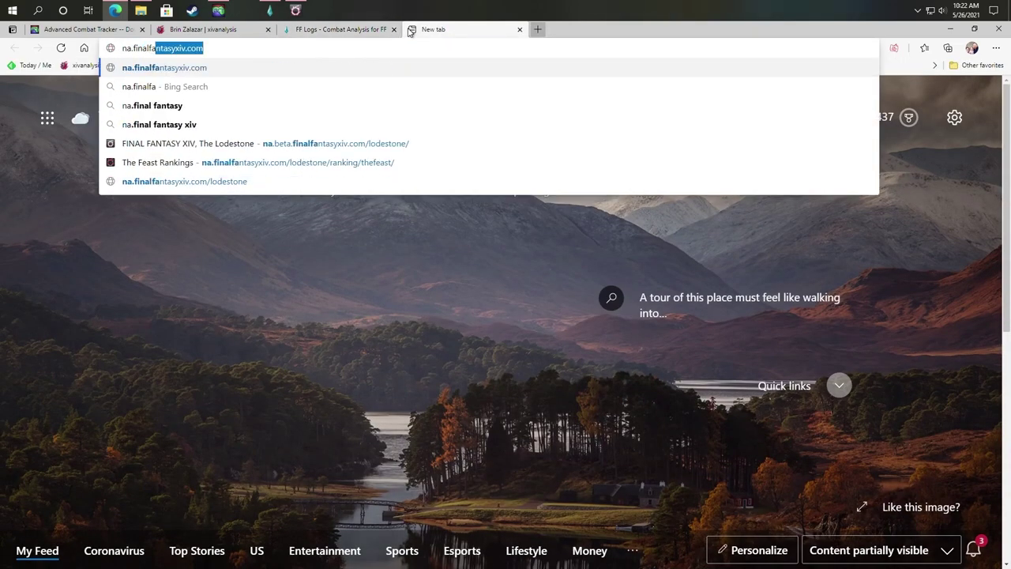
key(BackSpace)
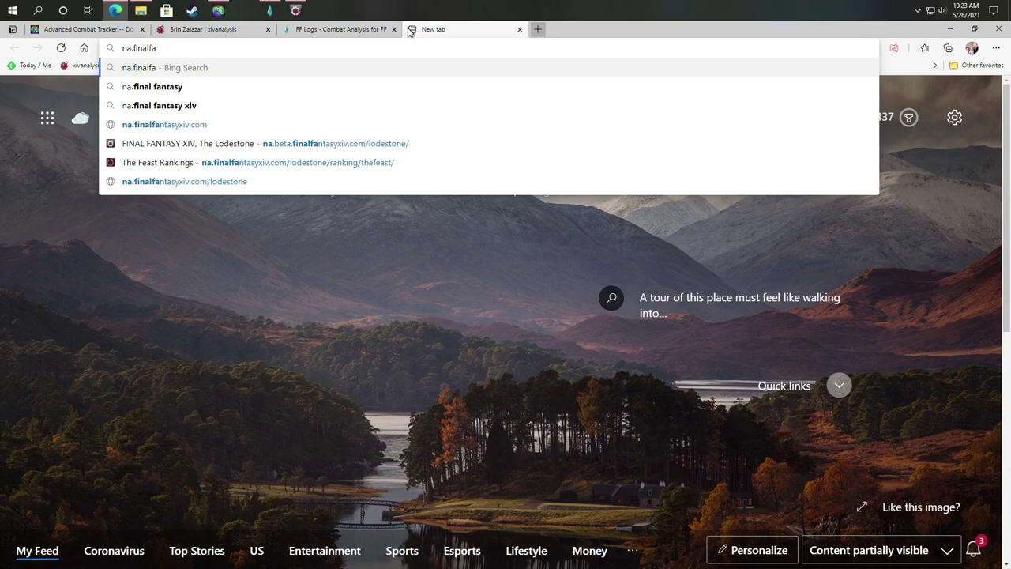
text(nta)
key(Down)
key(Down)
key(Down)
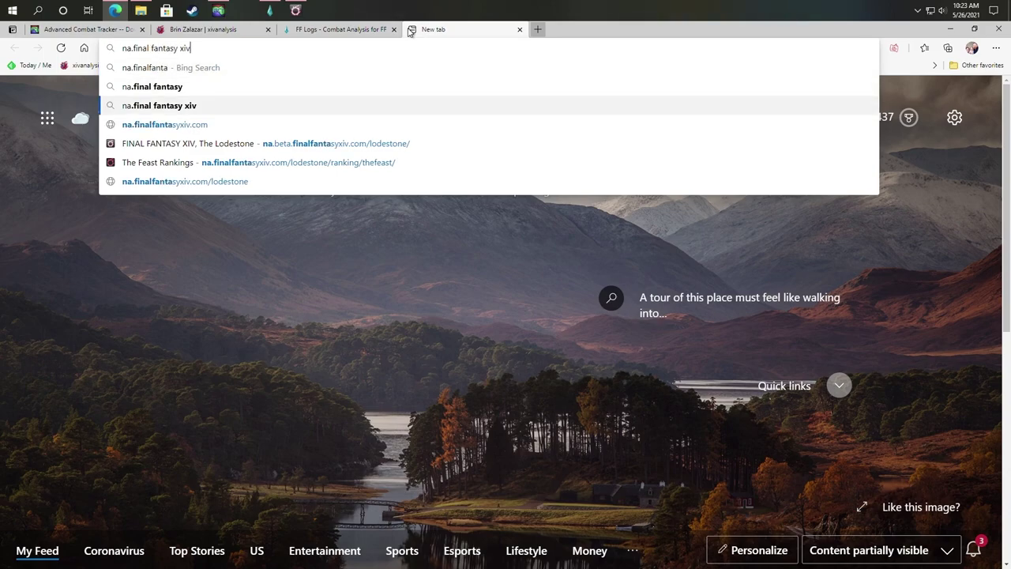
key(Return)
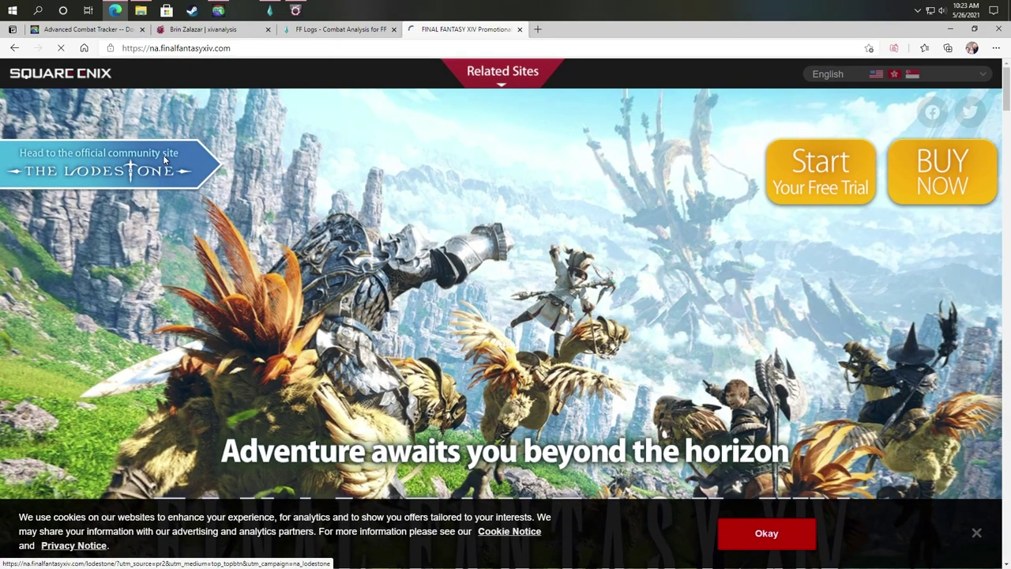
click(164, 160)
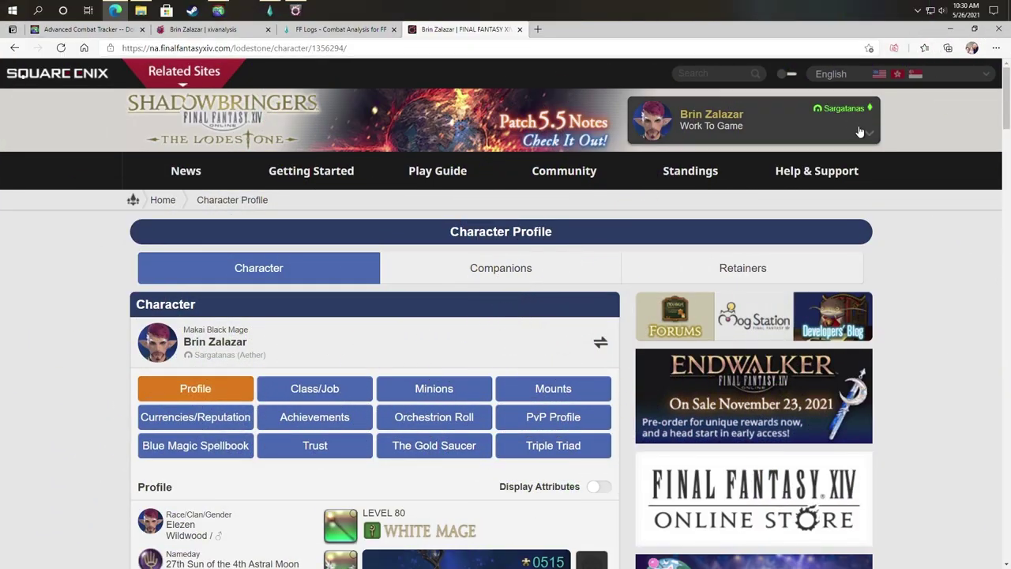
Step: Show where Character Profile is found in the Lodestone character menu, and copy the profile page's URL
click(833, 136)
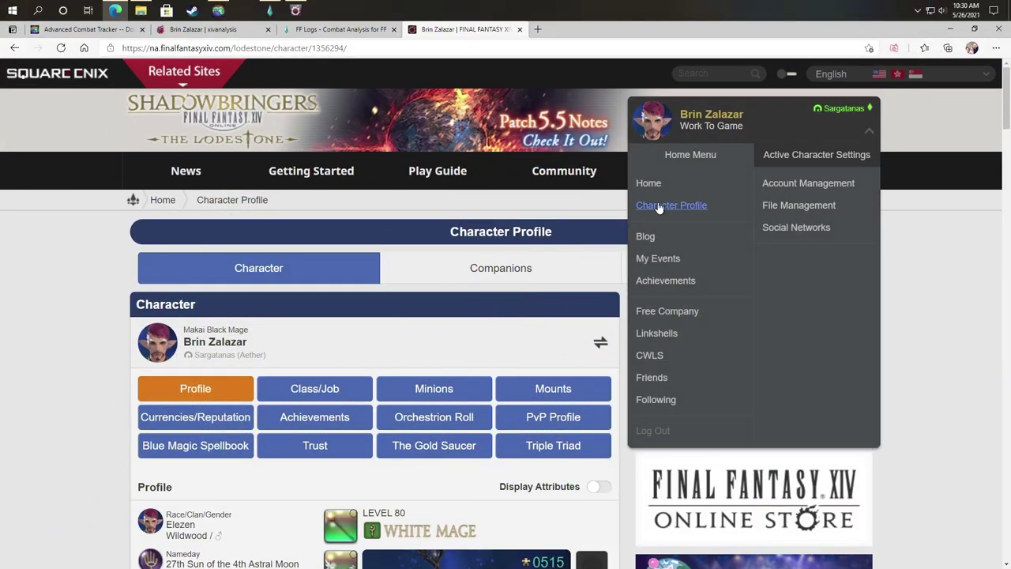
double_click(40, 287)
click(372, 49)
key(ctrl+c)
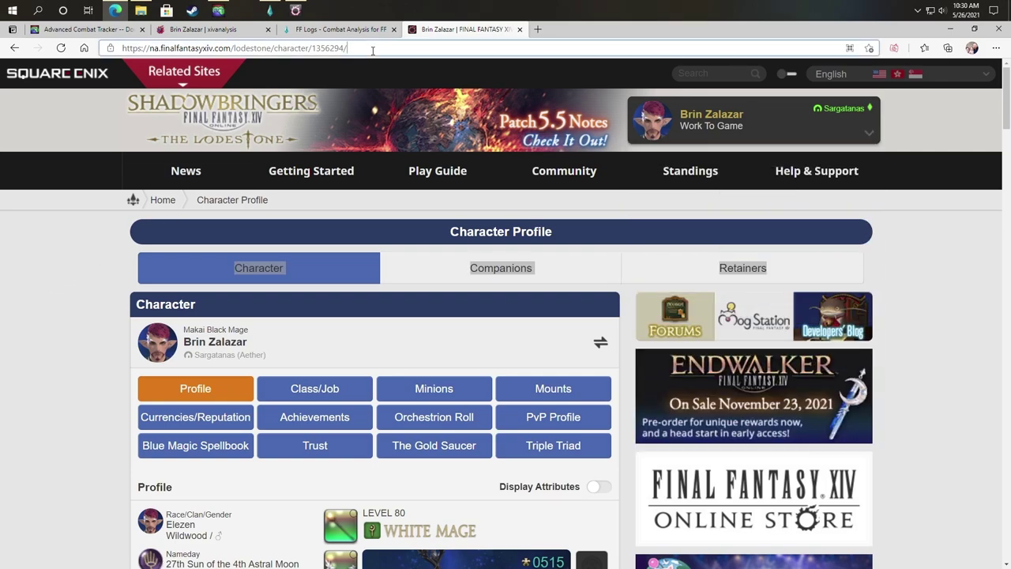
Step: Return to FF Logs, open Import a Character, and paste the Lodestone character URL
click(320, 29)
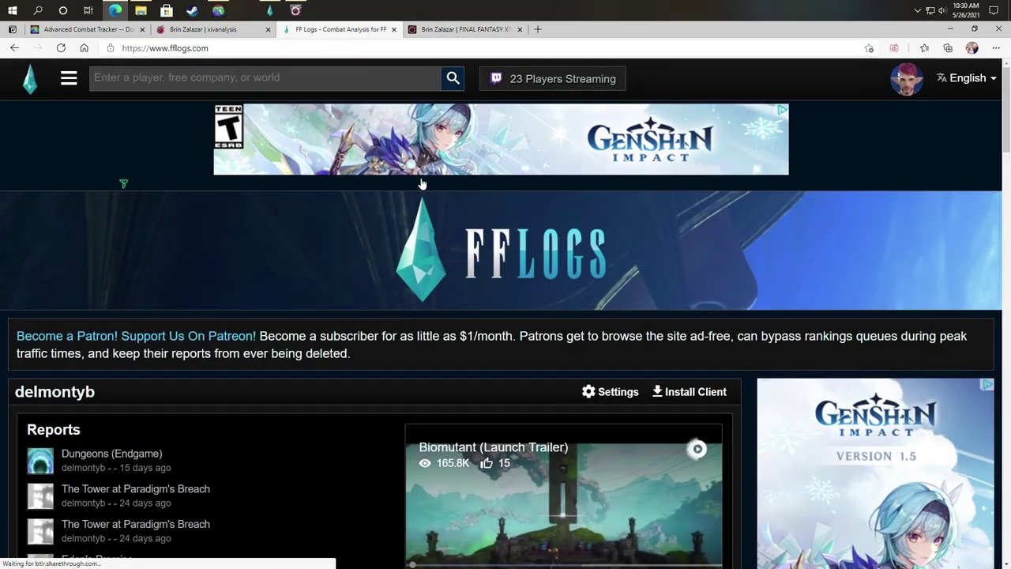
click(907, 79)
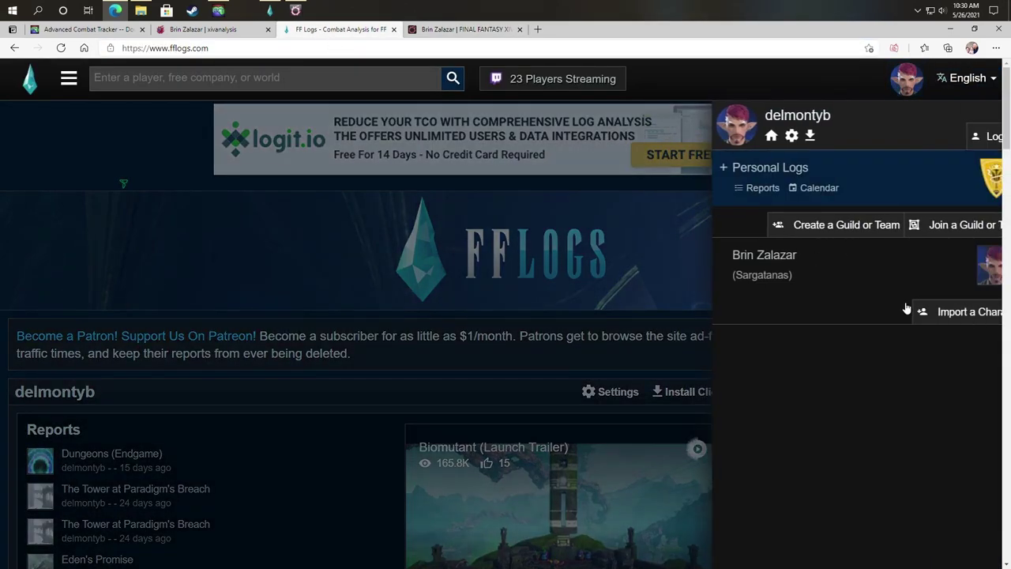
click(925, 312)
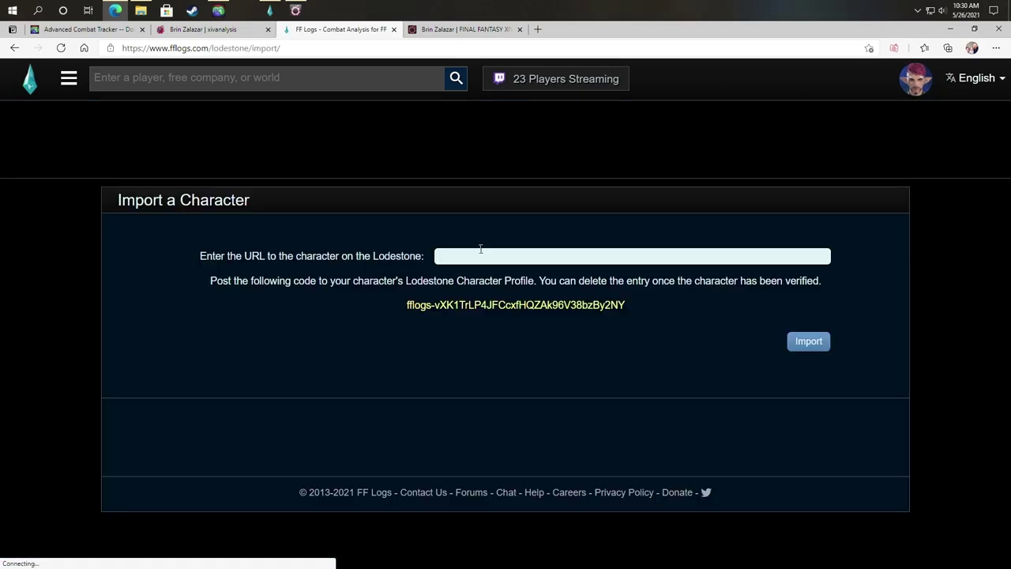
key(ctrl+v)
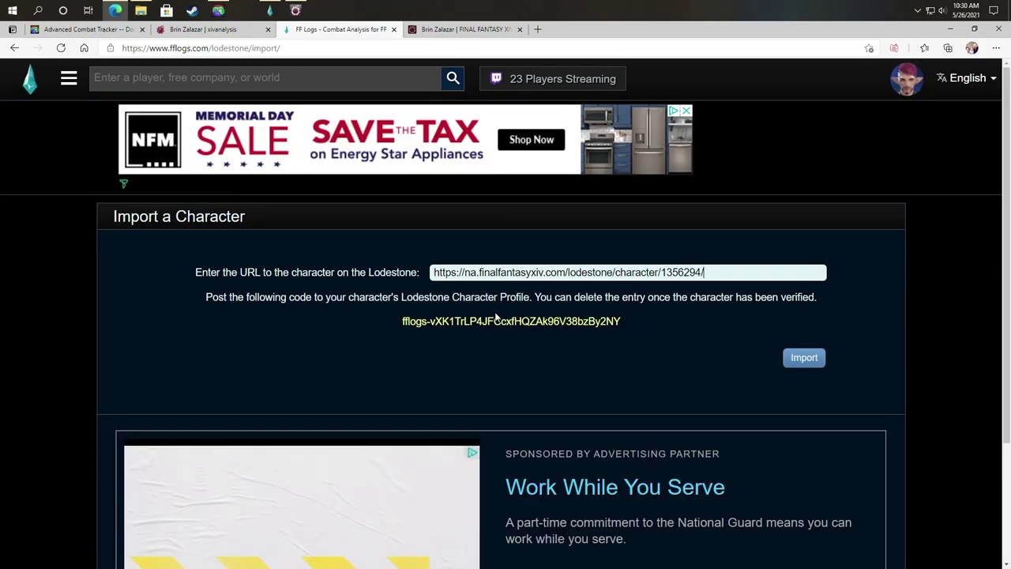
Step: Copy the FF Logs verification code shown below the character URL
drag(401, 321, 621, 322)
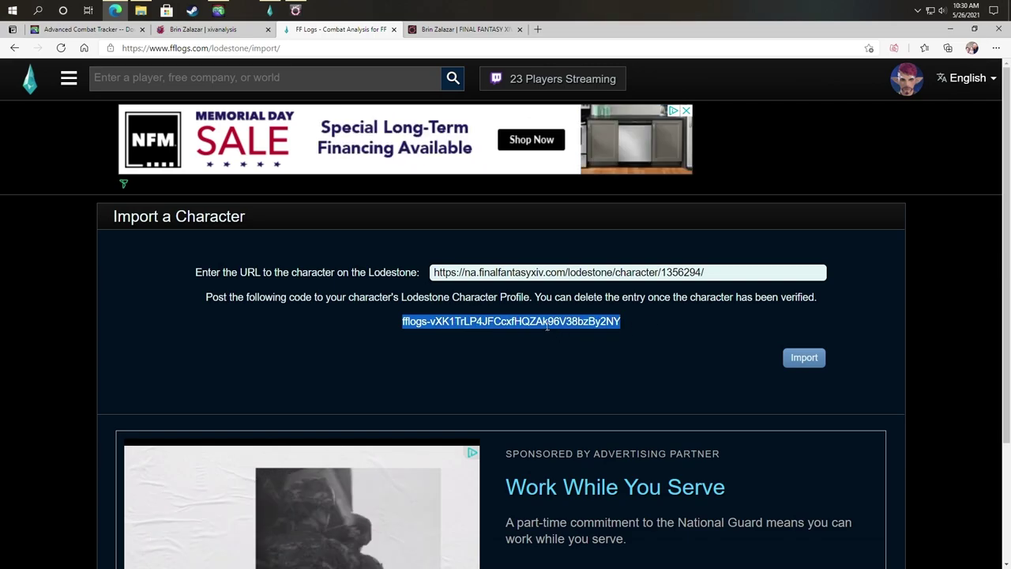
right_click(547, 326)
click(588, 338)
Step: Show where the Lodestone Character Profile text is edited to post the code, select the existing text, and cancel the edit
click(435, 30)
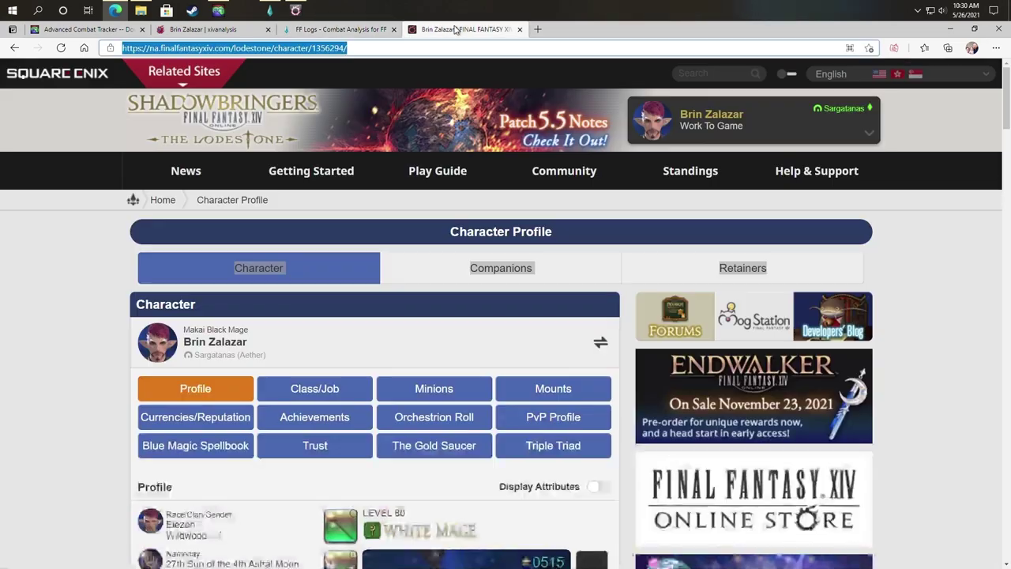
scroll(487, 286, down, 5)
scroll(543, 437, down, 3)
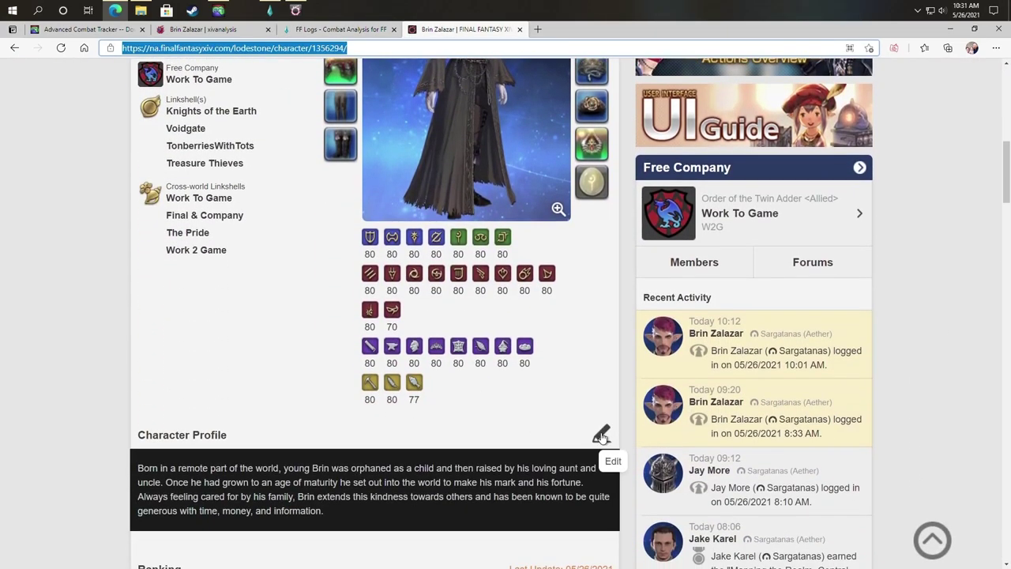
click(600, 437)
scroll(318, 319, down, 6)
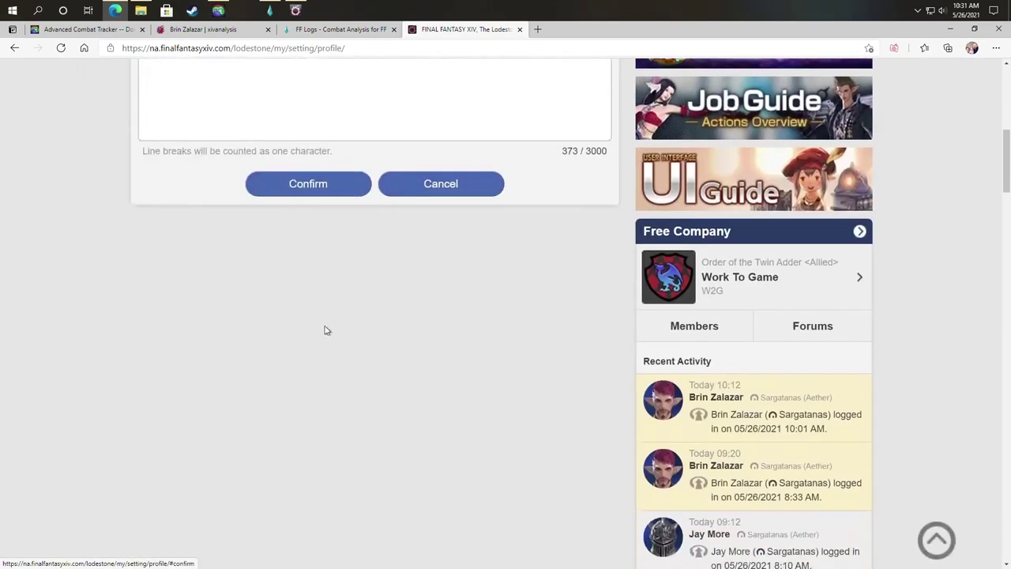
scroll(266, 266, up, 3)
drag(382, 259, 113, 214)
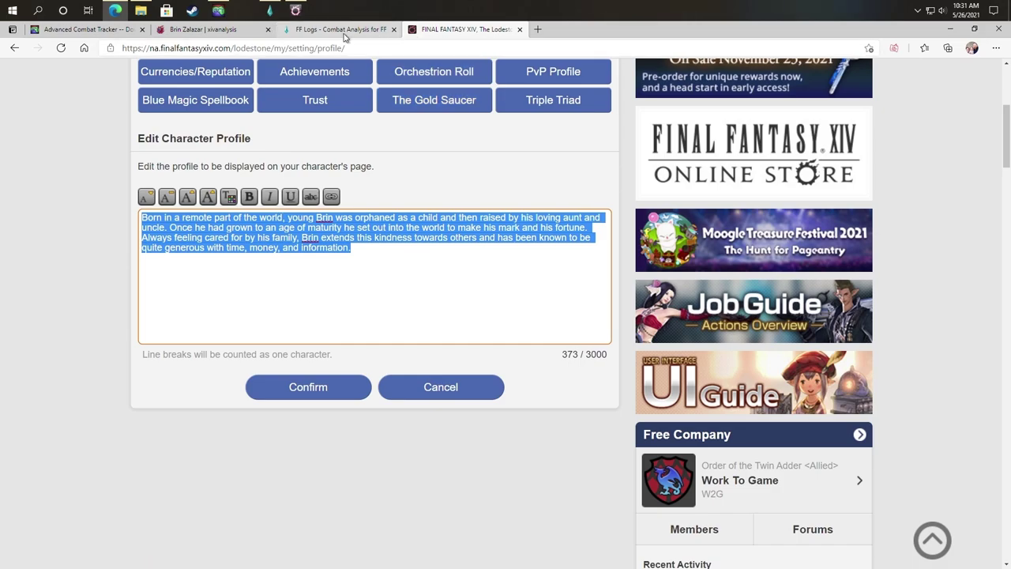
click(450, 387)
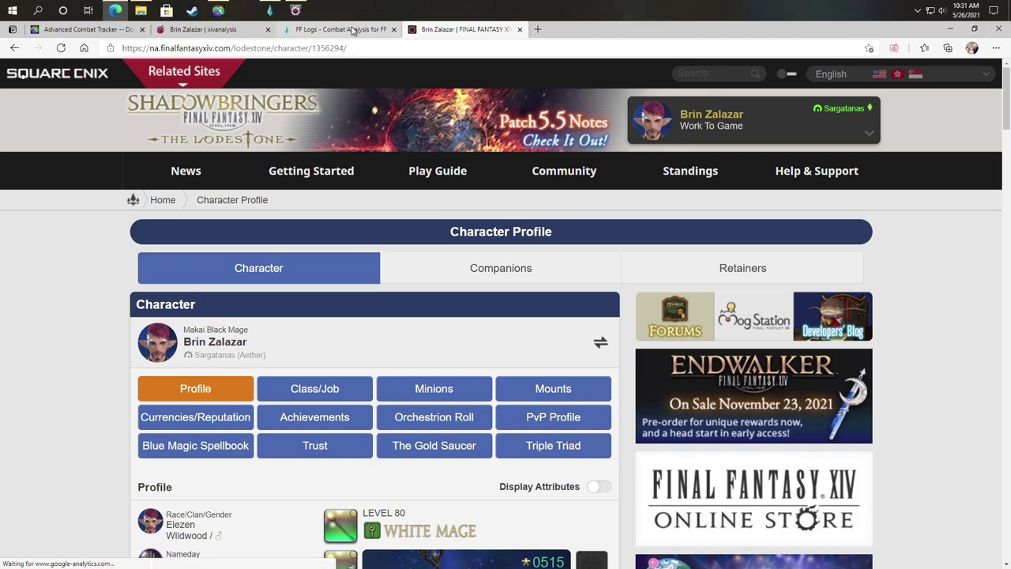
Step: Return to FF Logs, open the imported Sargatanas character's page from the account, and review its Eden's Promise boss rankings
click(341, 29)
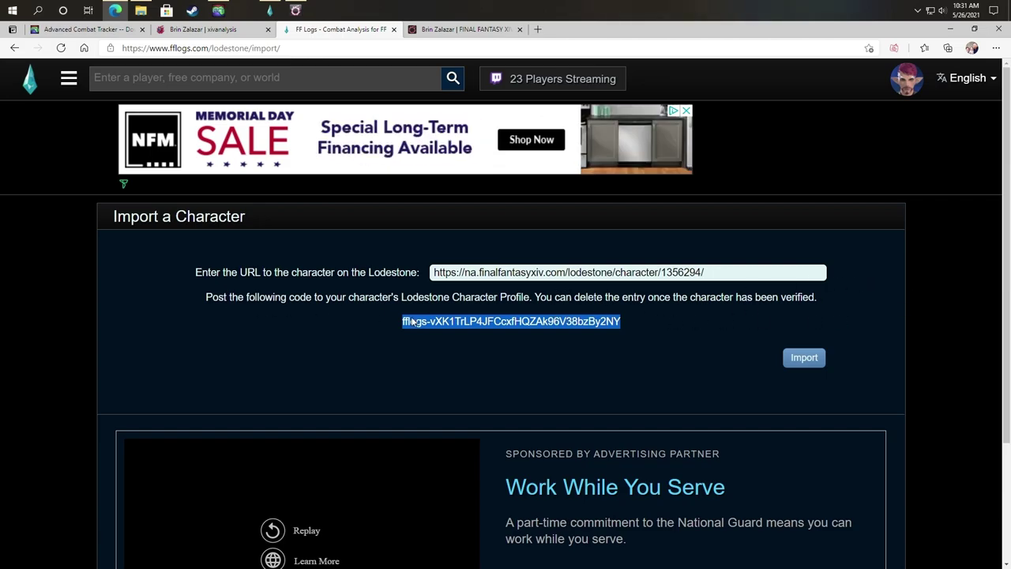
click(886, 293)
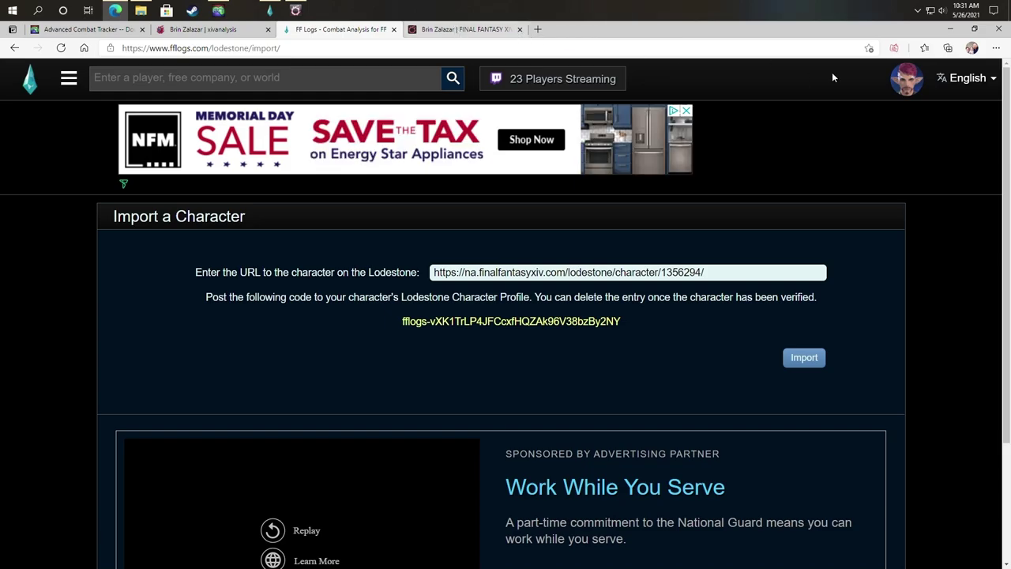
click(907, 79)
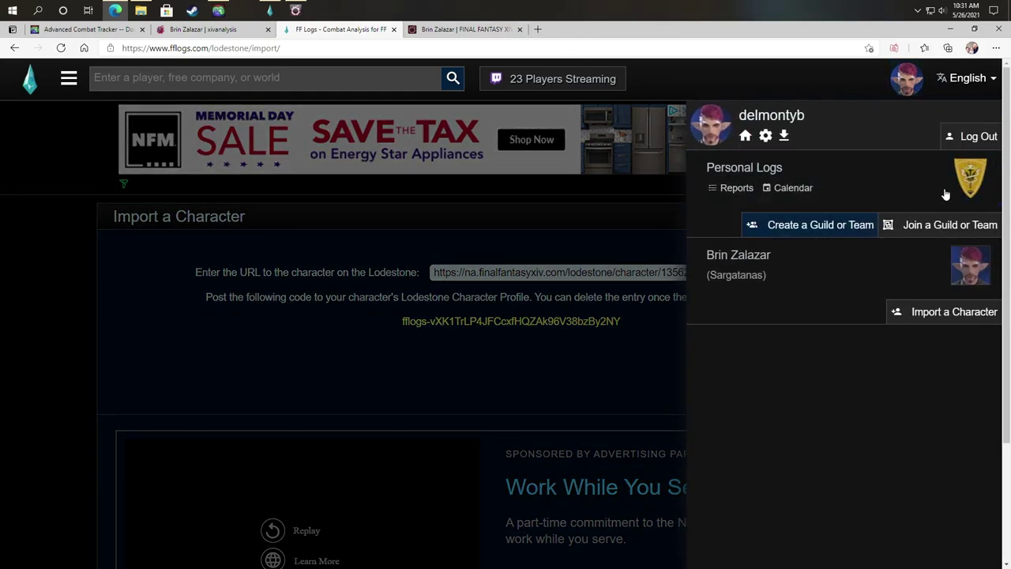
click(854, 253)
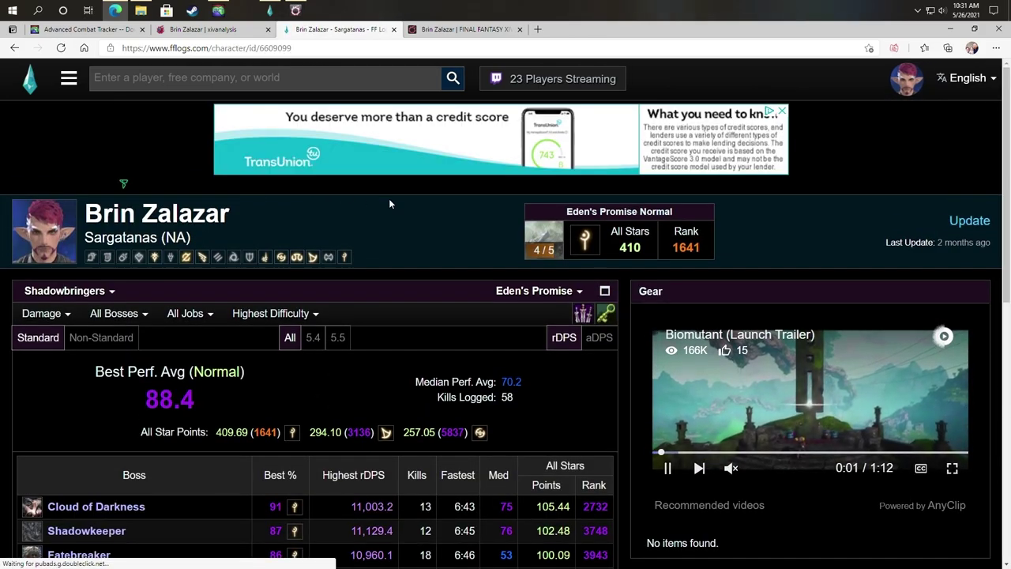
scroll(389, 204, down, 3)
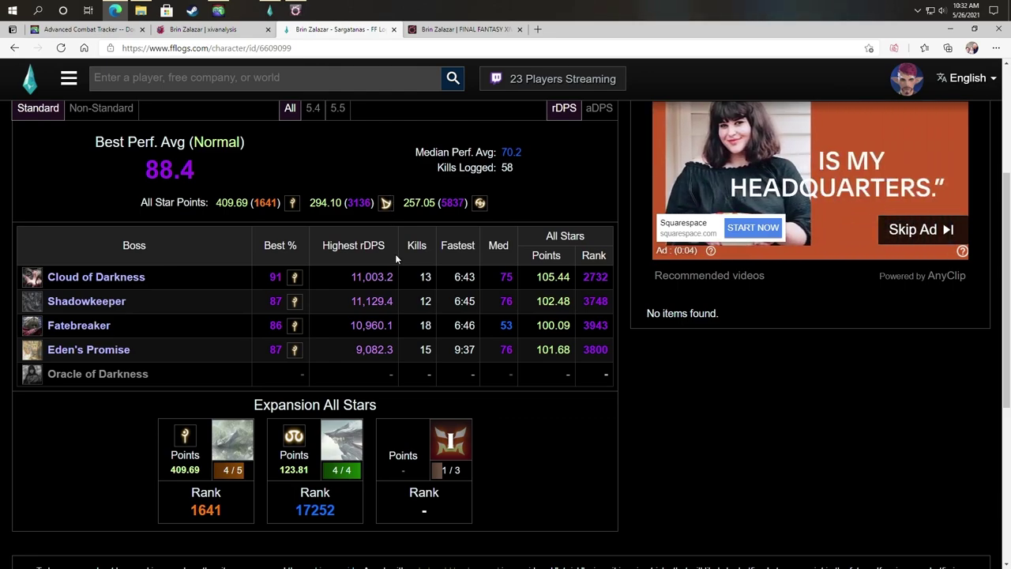
scroll(395, 253, up, 3)
scroll(261, 337, down, 3)
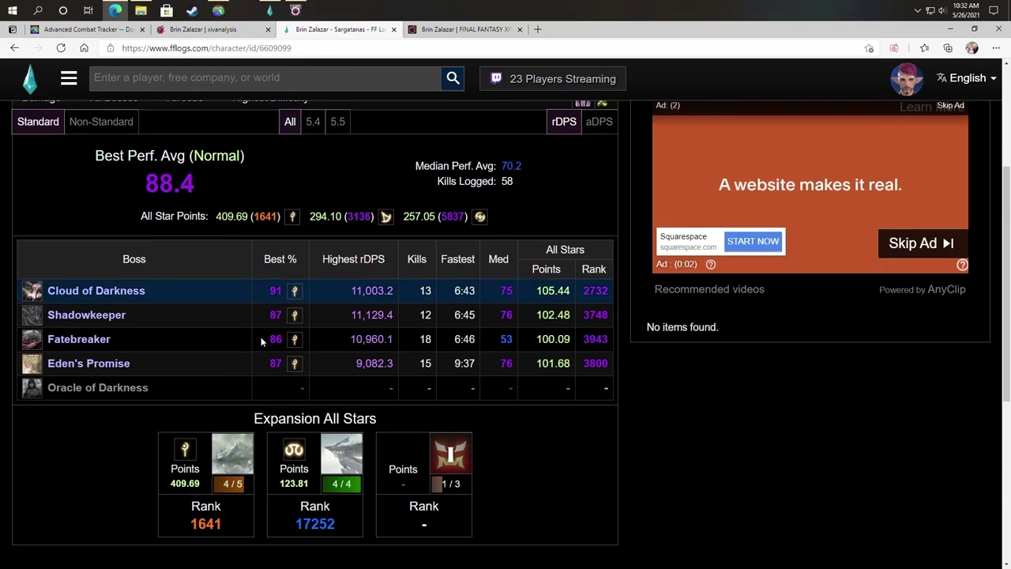
scroll(261, 336, up, 3)
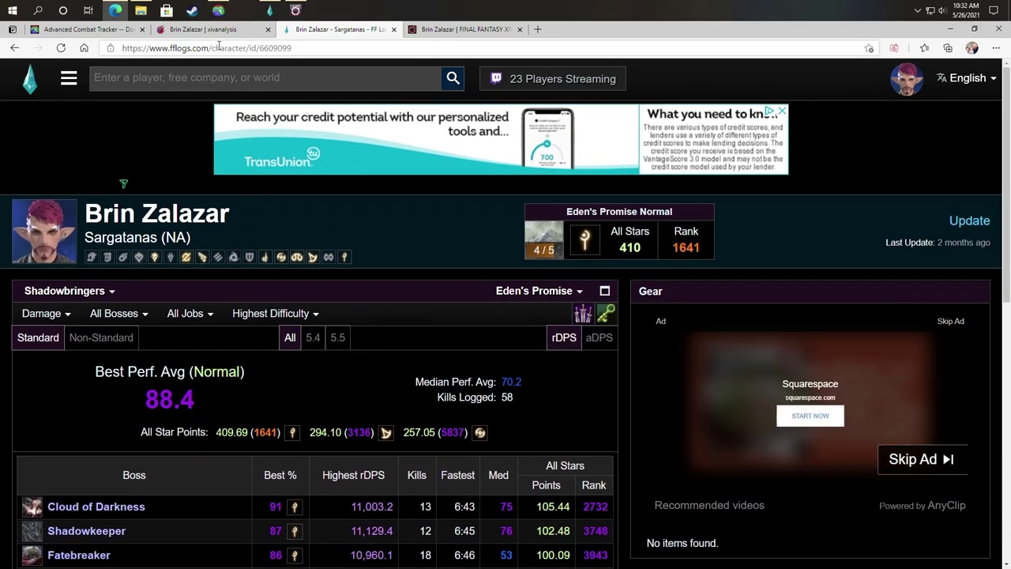
Step: Switch to the xivanalysis report and review the White Mage checklist, suggestions and weaving issues for Cloud of Darkness
click(210, 30)
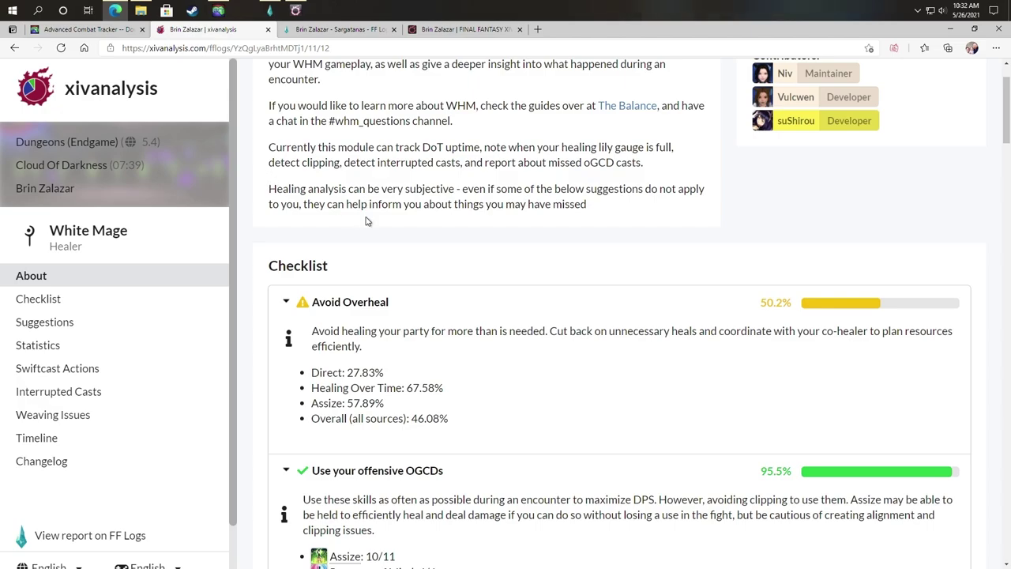
scroll(366, 222, down, 3)
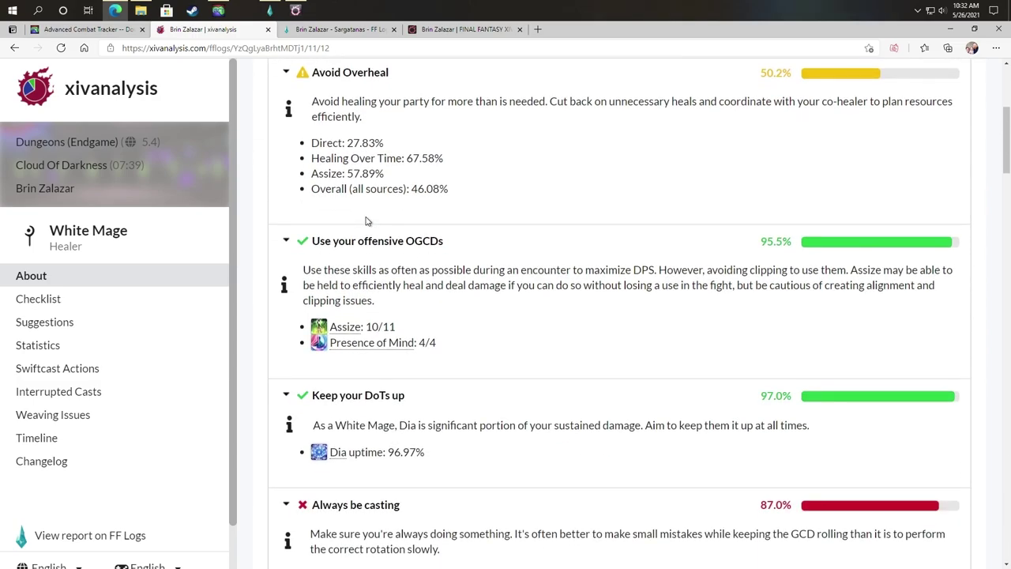
scroll(366, 222, down, 6)
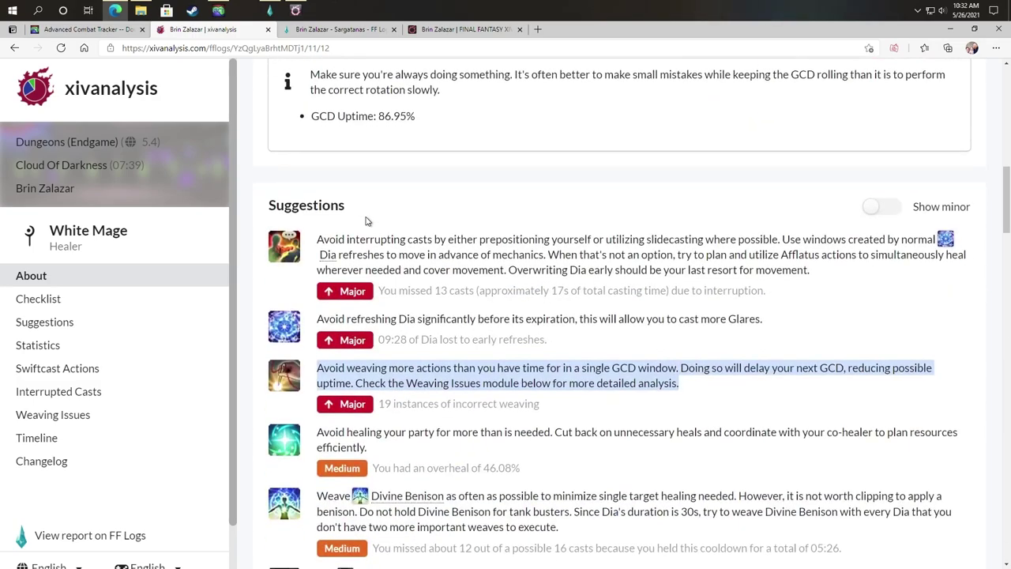
scroll(365, 221, up, 9)
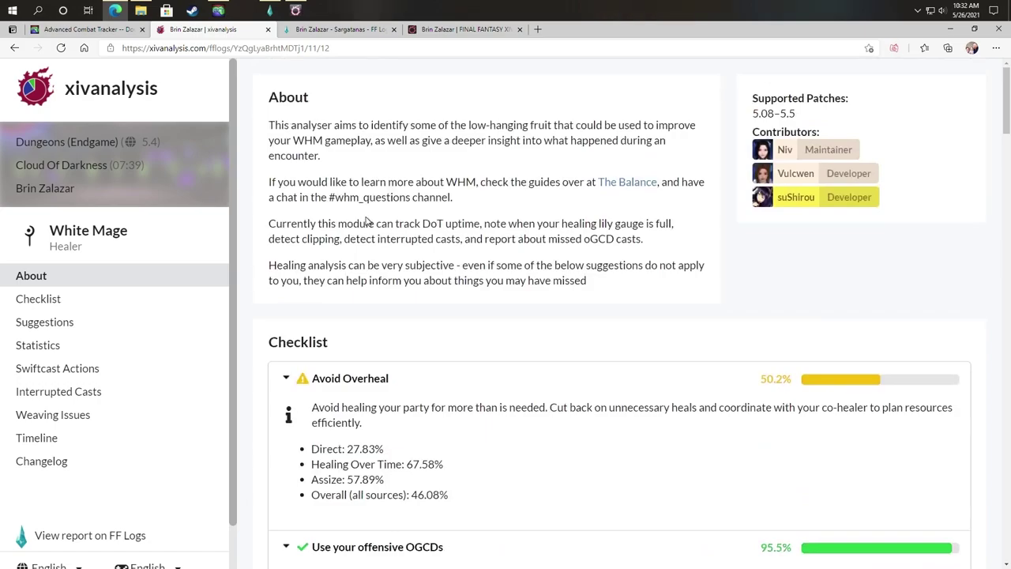
scroll(366, 221, down, 9)
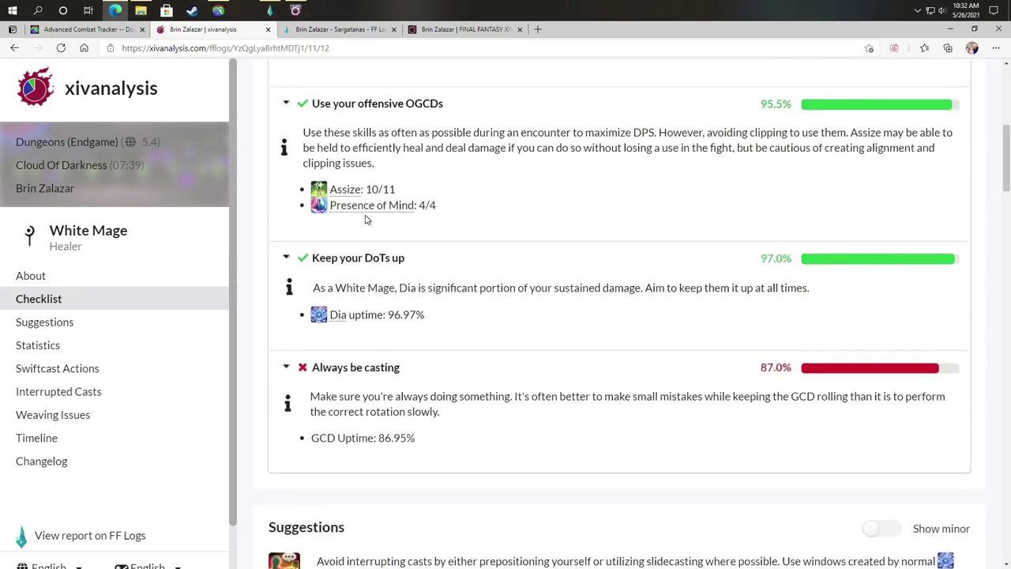
scroll(366, 214, down, 12)
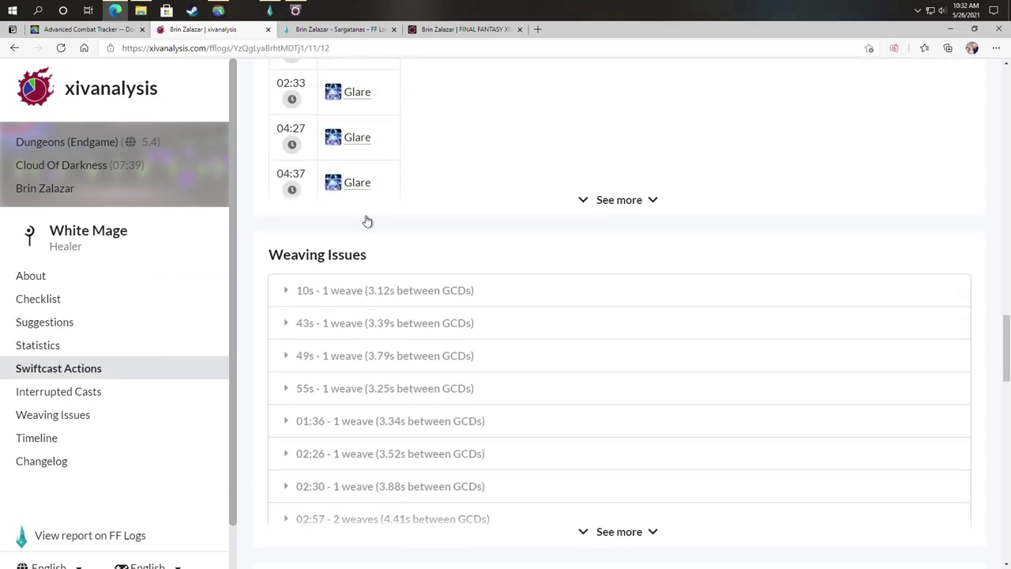
scroll(366, 222, up, 18)
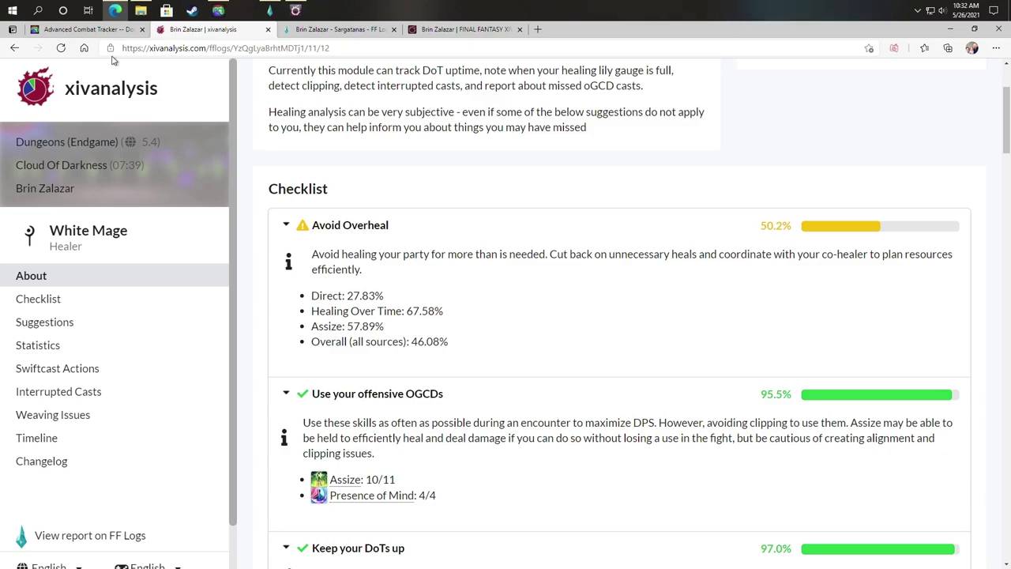
Step: Switch from the browser to the Final Fantasy XIV game window
click(295, 10)
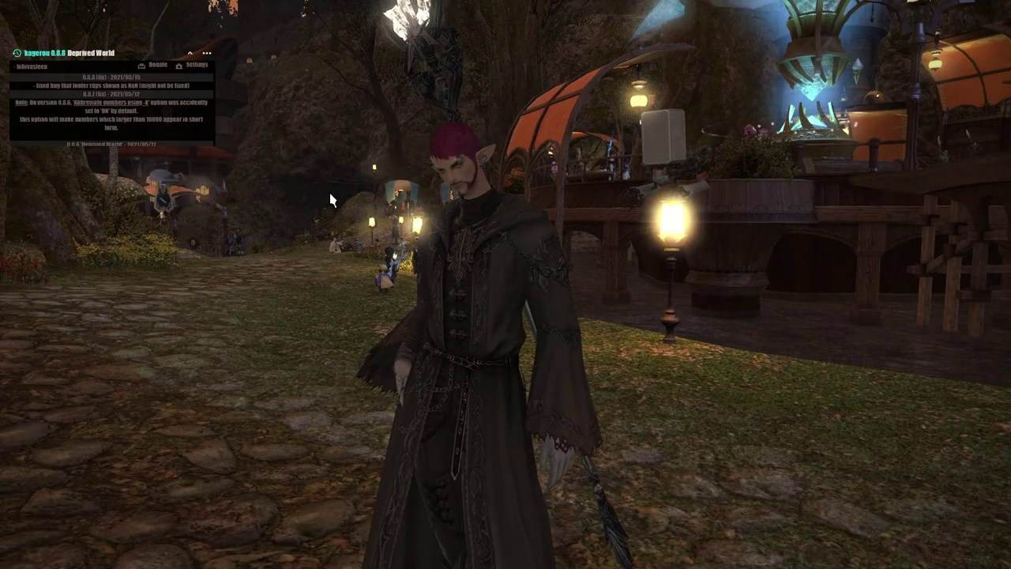